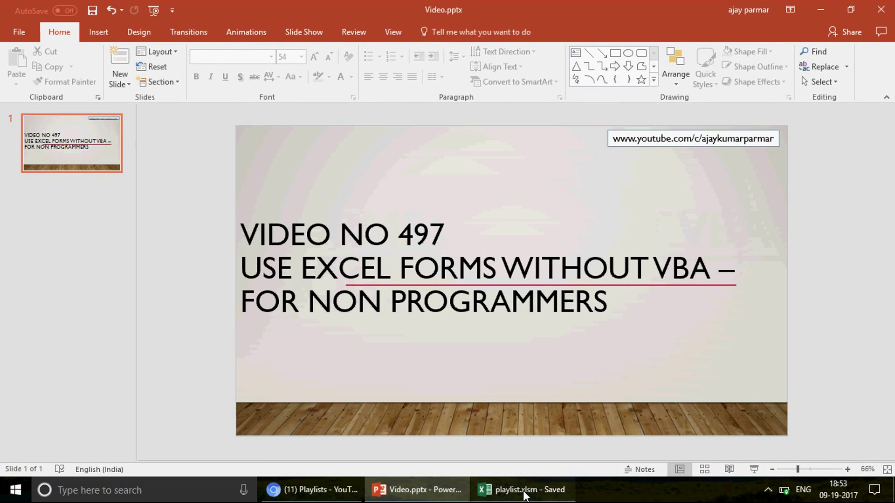
# - Switch to the playlist.xlsm workbook in Excel and review the Excel and Access topic columns on the TRAINING sheet
pyautogui.click(525, 495)
pyautogui.click(93, 453)
pyautogui.click(137, 224)
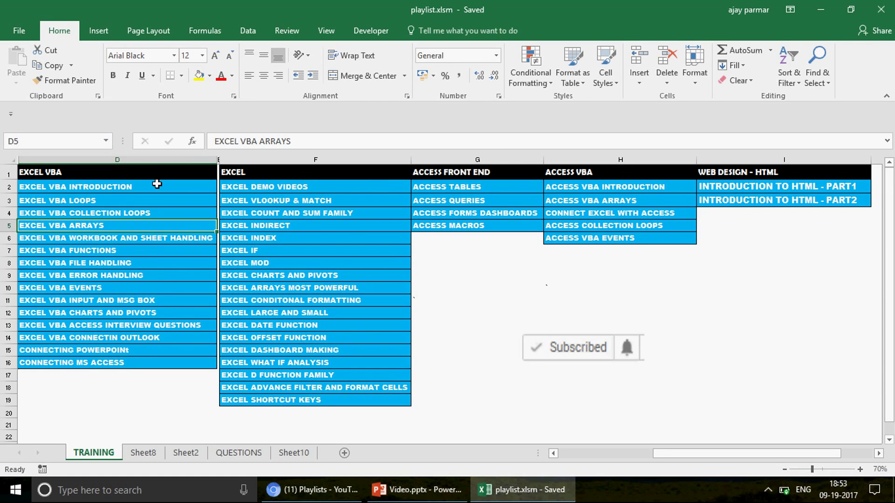
pyautogui.click(156, 160)
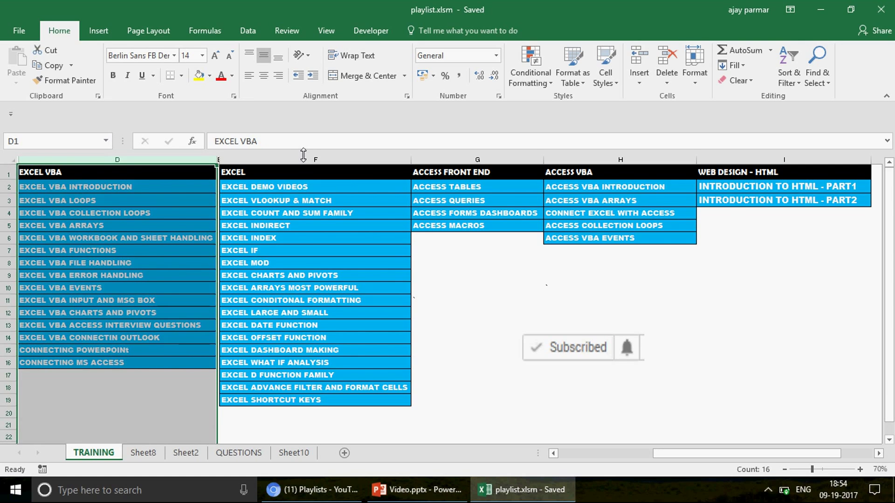
pyautogui.click(315, 178)
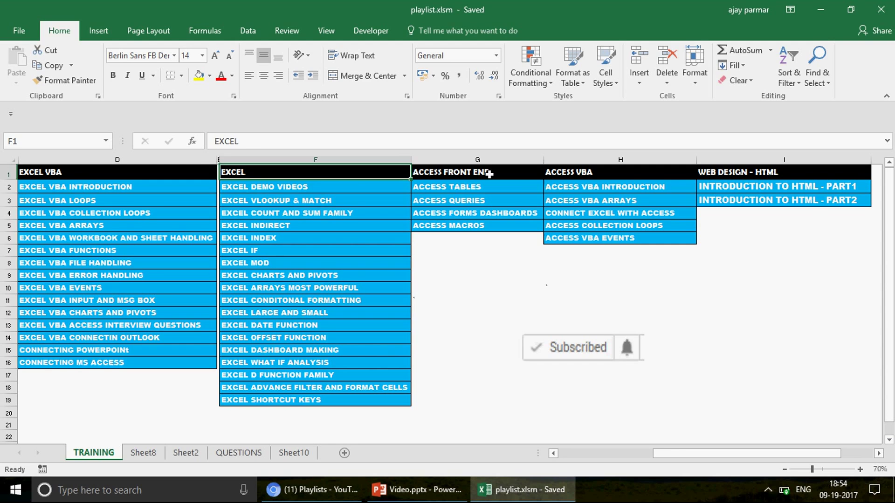
pyautogui.click(488, 173)
pyautogui.click(611, 172)
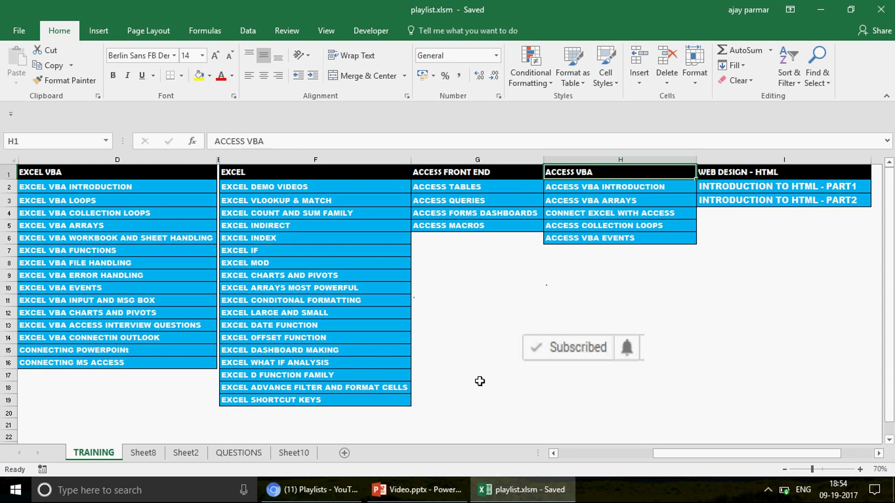
# - Look over the newest YouTube playlists in the browser, and return to the TRAINING sheet of the Excel workbook
pyautogui.click(347, 492)
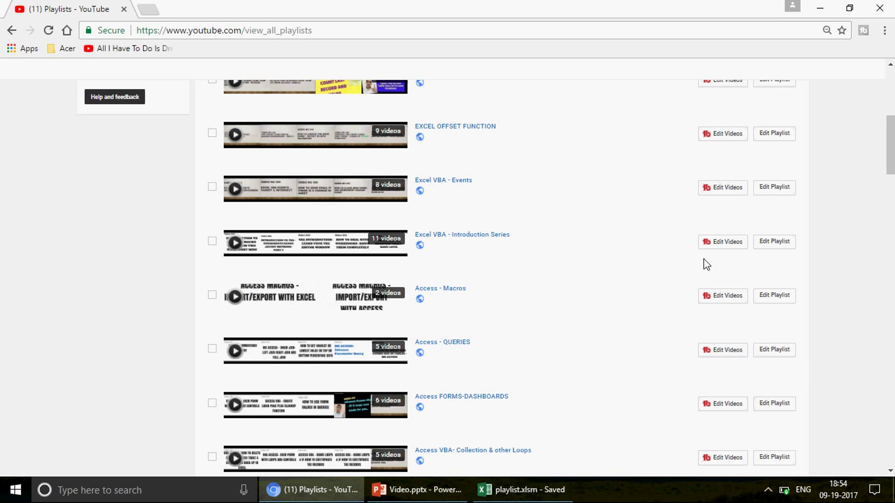
pyautogui.moveTo(892, 156); pyautogui.dragTo(885, 92)
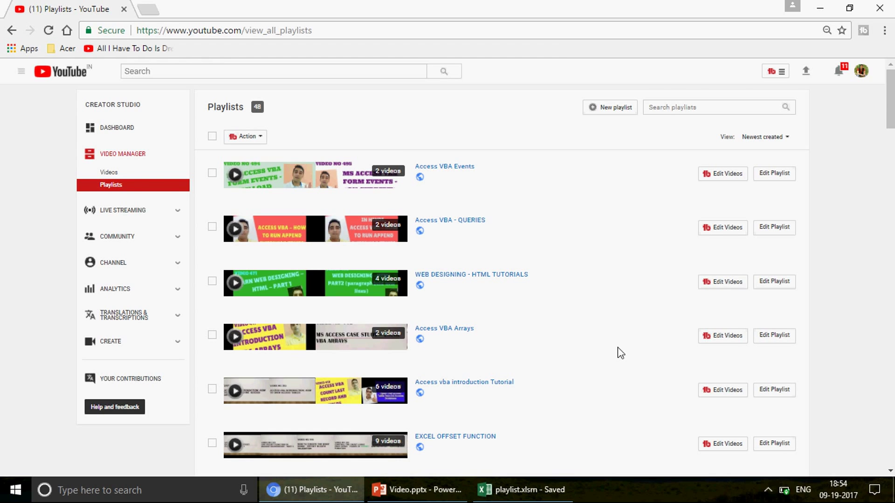
pyautogui.click(519, 495)
pyautogui.click(82, 228)
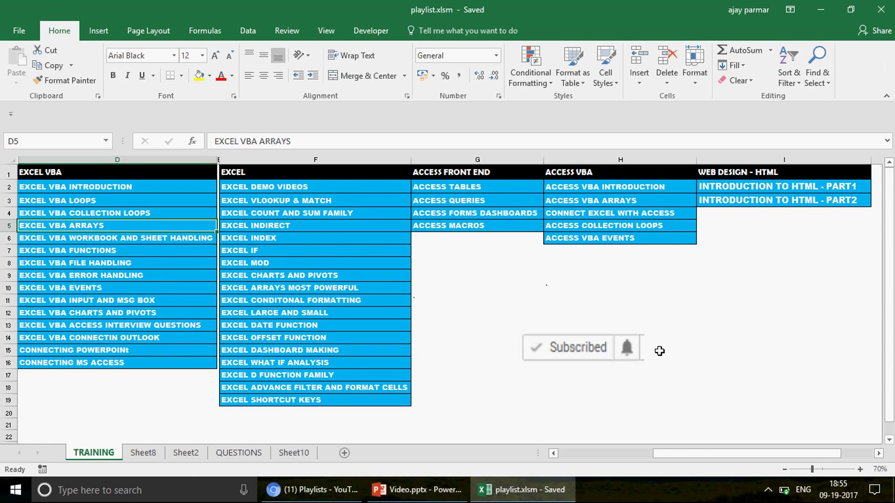
# - Go to Sheet10 and select the CUSTOMER NAME header cell of the CUSTOMER NAME, PURCHASED and AMOUNT table
pyautogui.click(293, 453)
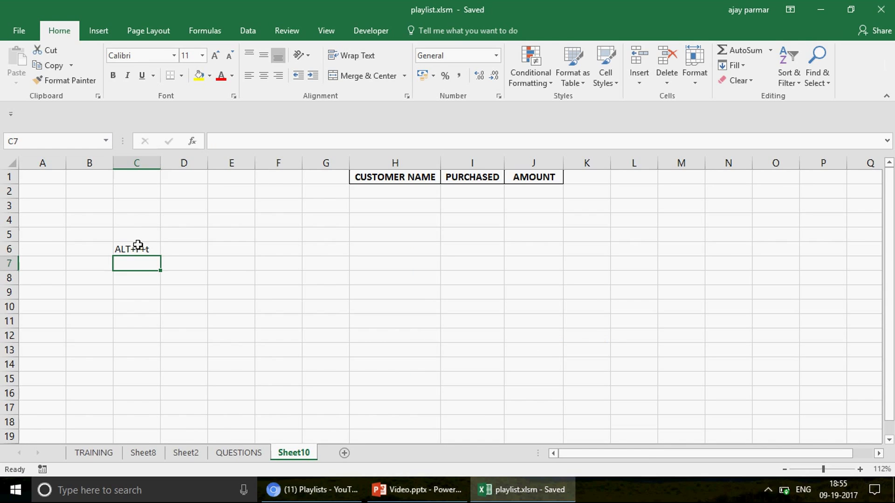
pyautogui.click(408, 178)
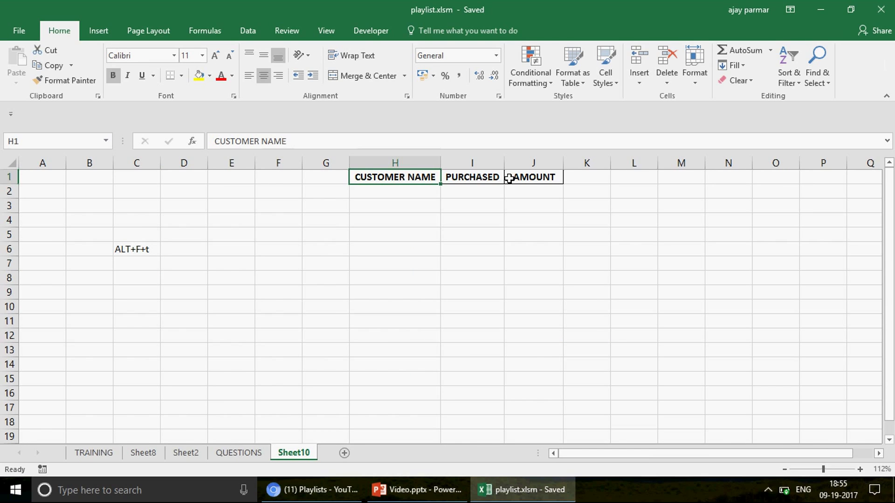
pyautogui.click(535, 176)
pyautogui.click(407, 178)
# - Open the Quick Access Toolbar settings in Excel Options and list All Commands as the command source
pyautogui.click(19, 32)
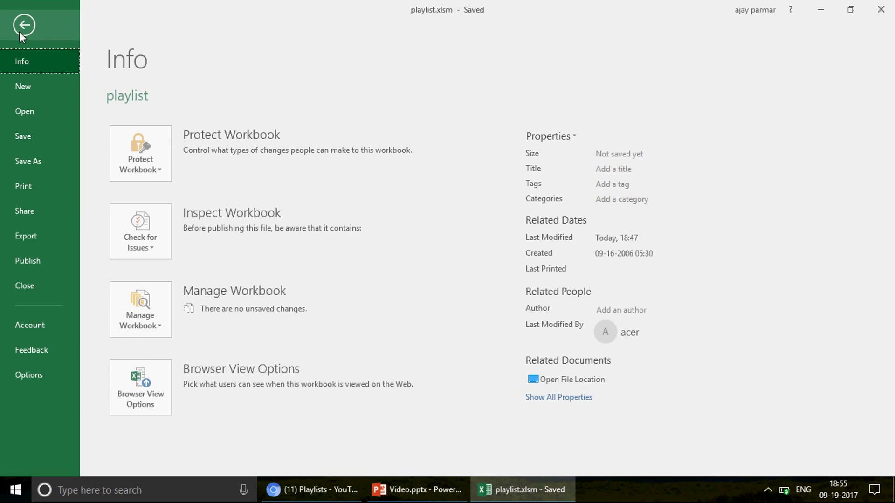
pyautogui.click(42, 374)
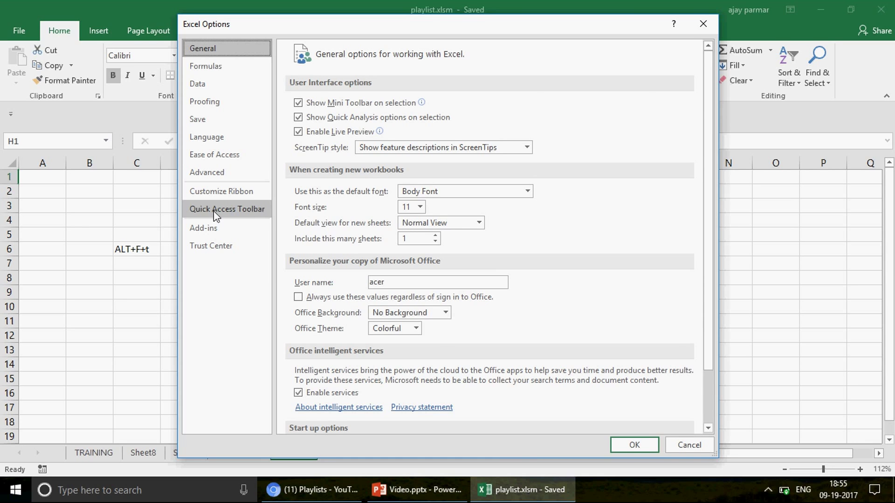
pyautogui.click(215, 212)
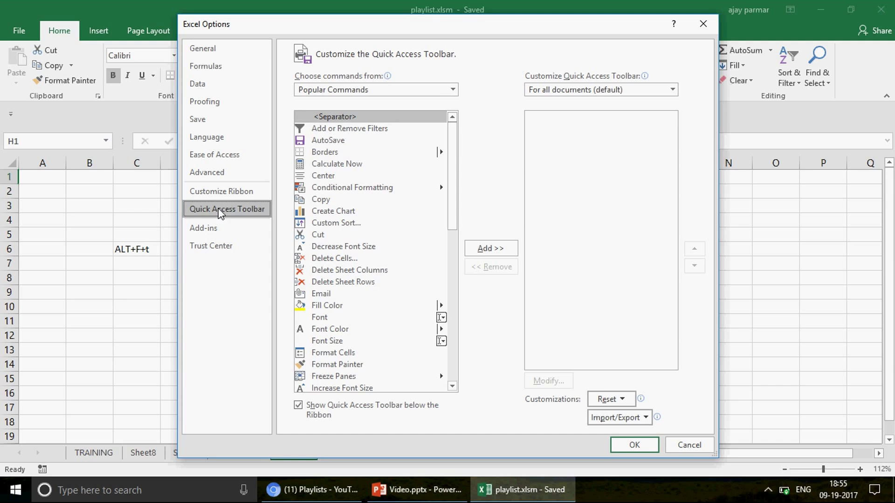
pyautogui.click(453, 91)
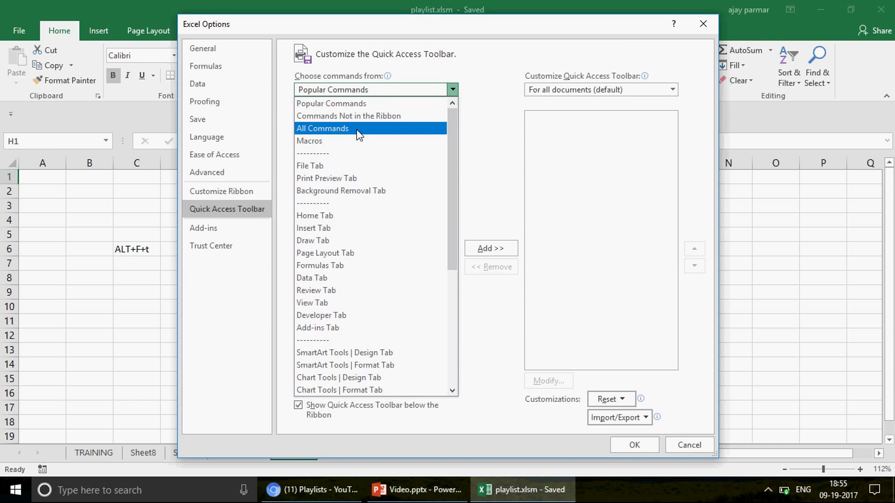
pyautogui.click(373, 129)
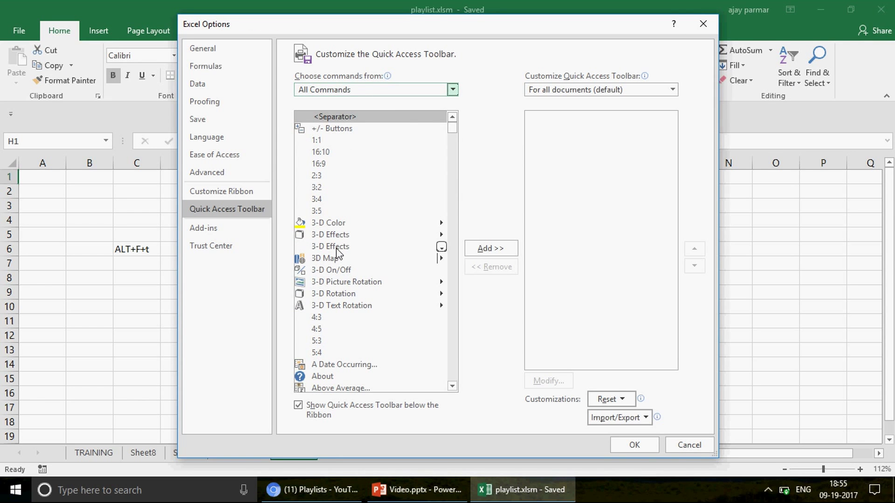
# - Find the Form... command among all commands and add it to the Quick Access Toolbar for all documents
pyautogui.click(336, 274)
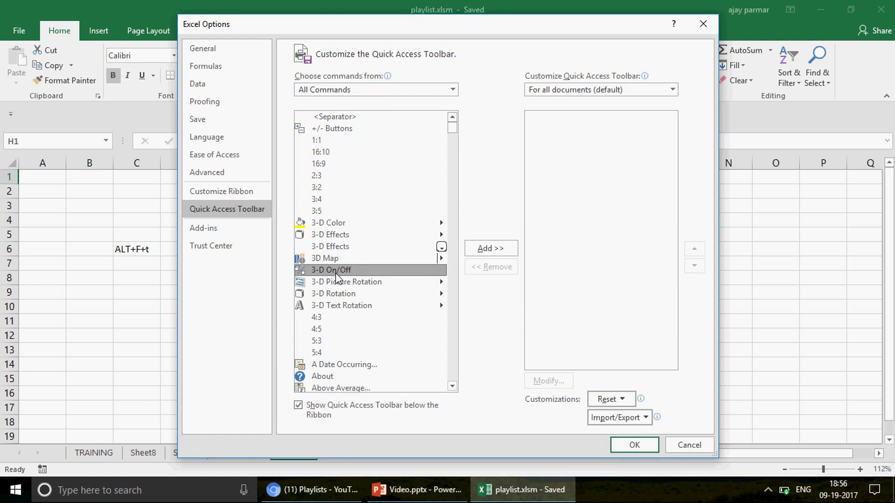
pyautogui.press('f')
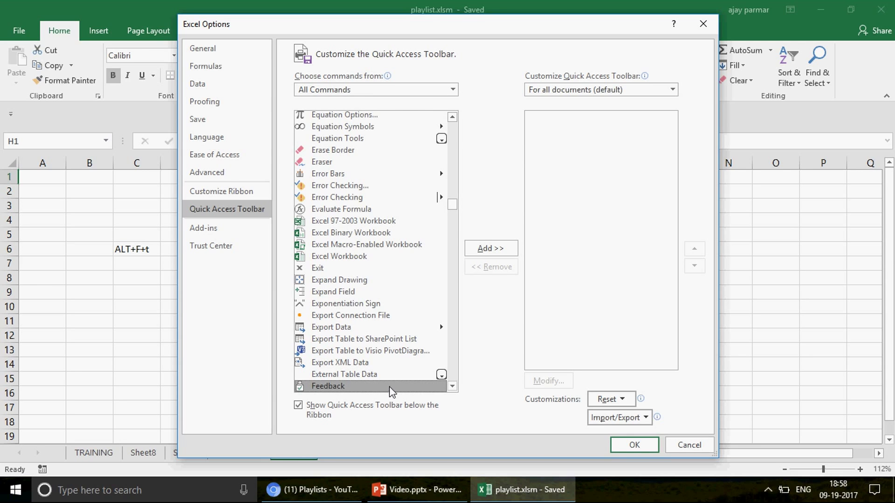
pyautogui.press('Down')
pyautogui.press('Down')
pyautogui.press('Down')
pyautogui.press('Down')
pyautogui.press('Down')
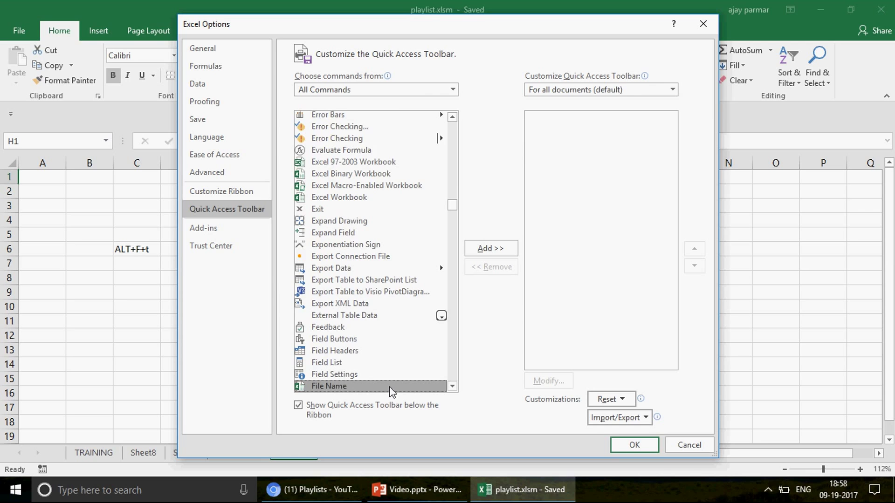
pyautogui.press('Down')
pyautogui.press('Down')
pyautogui.press('Down')
pyautogui.press('Down')
pyautogui.press('Down')
pyautogui.press('Down')
pyautogui.press('Down')
pyautogui.press('Down')
pyautogui.press('Down')
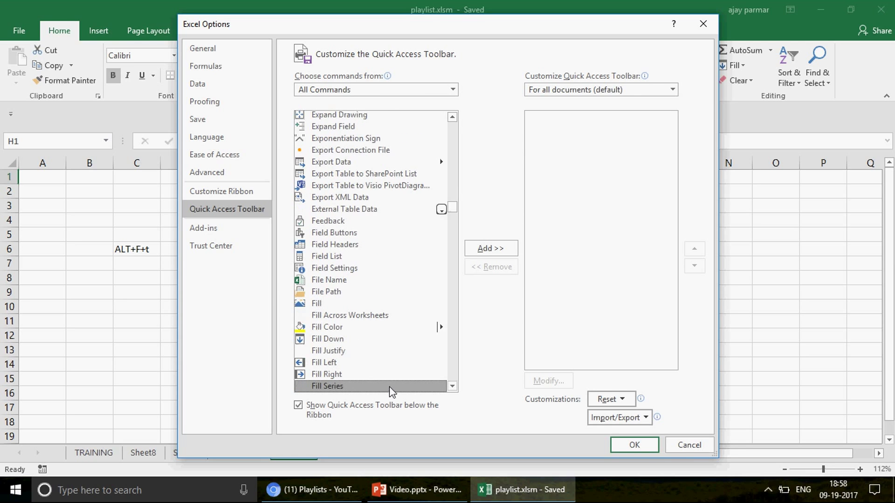
pyautogui.press('Down')
pyautogui.press('Down')
pyautogui.press('Down')
pyautogui.press('Down')
pyautogui.press('Down')
pyautogui.press('Down')
pyautogui.press('Down')
pyautogui.press('Down')
pyautogui.press('Down')
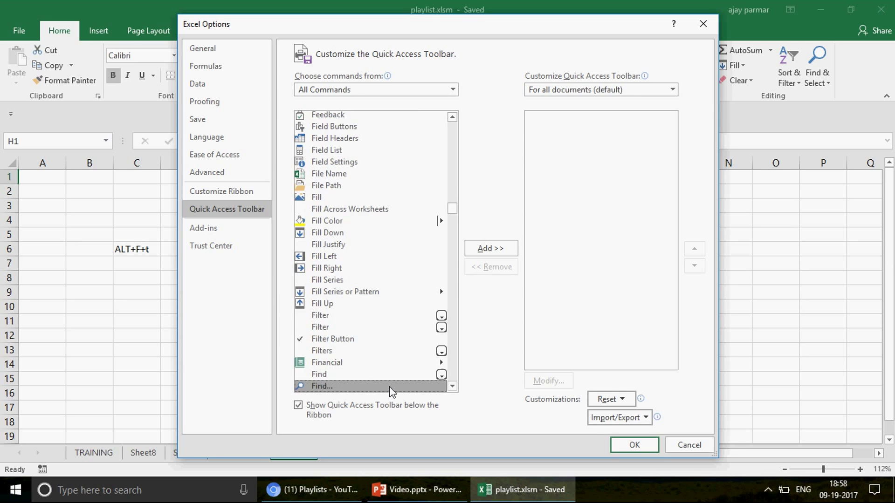
pyautogui.press('Down')
pyautogui.press('Down')
pyautogui.press('Down')
pyautogui.press('Down')
pyautogui.press('Down')
pyautogui.press('Down')
pyautogui.press('Down')
pyautogui.press('Down')
pyautogui.press('Down')
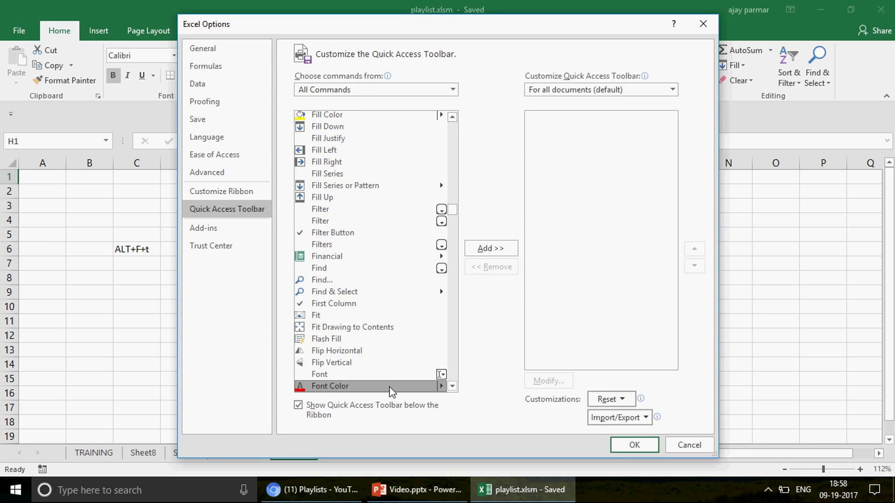
pyautogui.press('Down')
pyautogui.press('Down')
pyautogui.press('Down')
pyautogui.press('Down')
pyautogui.press('Down')
pyautogui.press('Down')
pyautogui.press('Down')
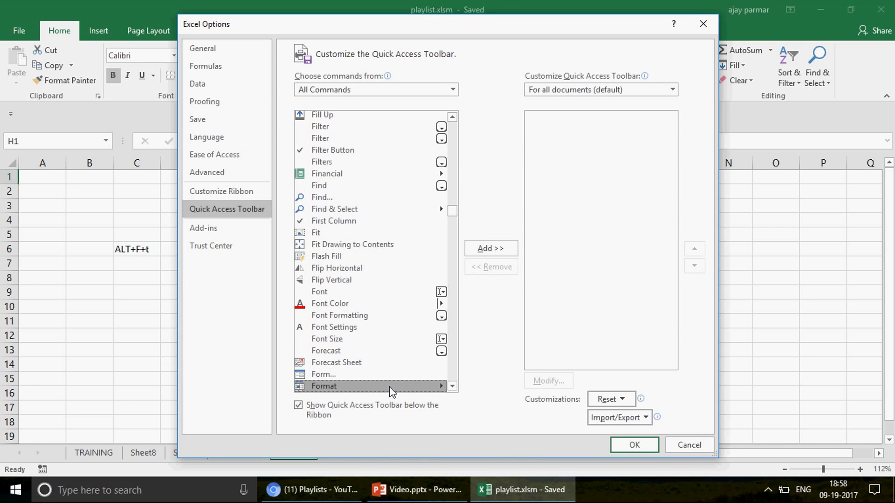
pyautogui.click(348, 373)
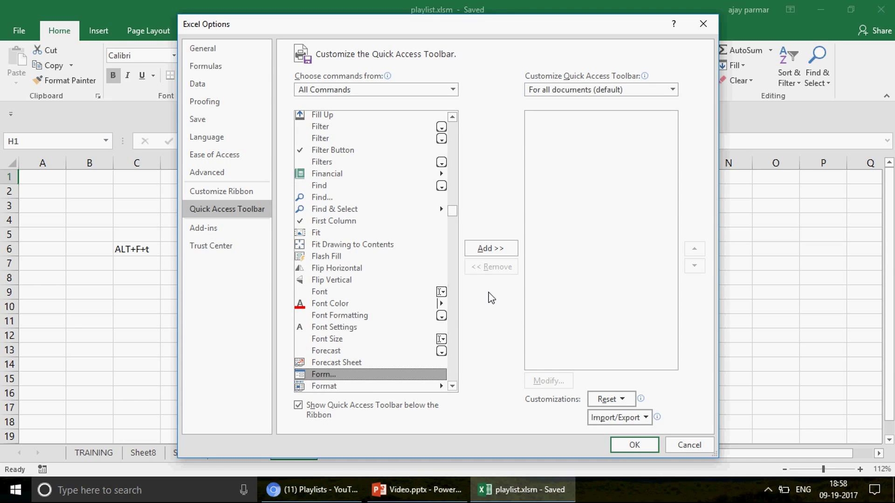
pyautogui.click(491, 252)
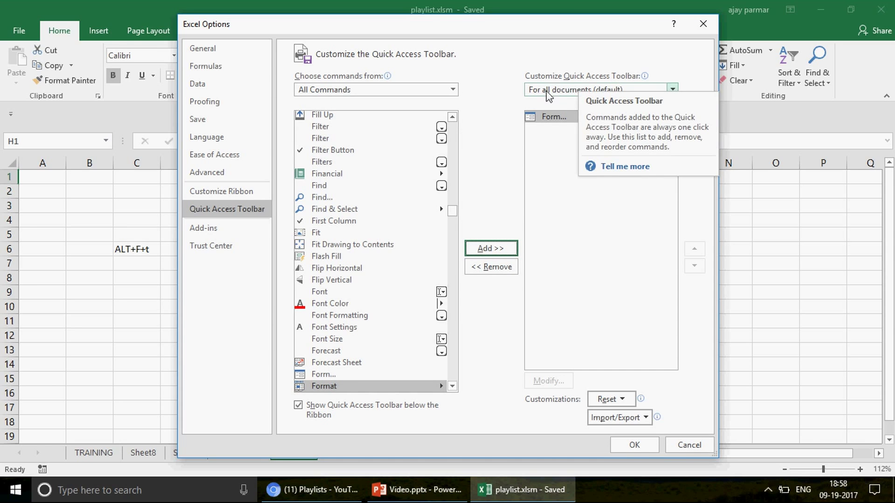
# - Check the toolbar customization for playlist.xlsm only, return to For all documents (default), and apply the options
pyautogui.click(673, 90)
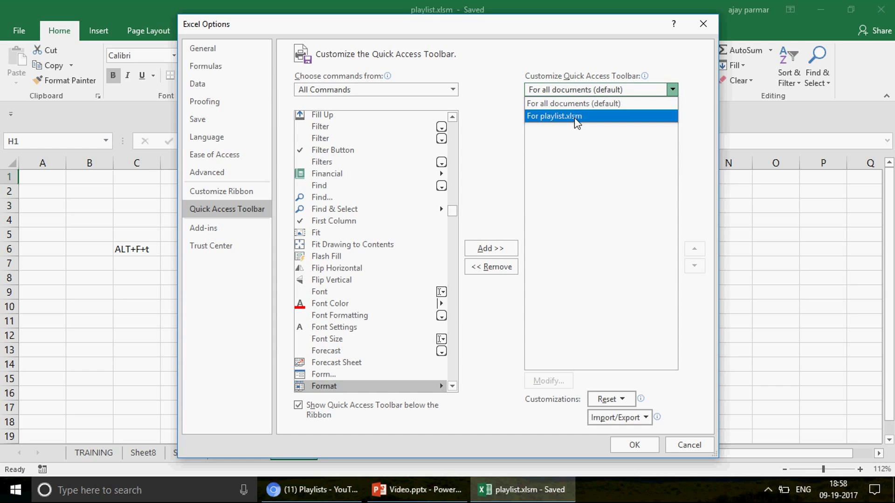
pyautogui.click(526, 33)
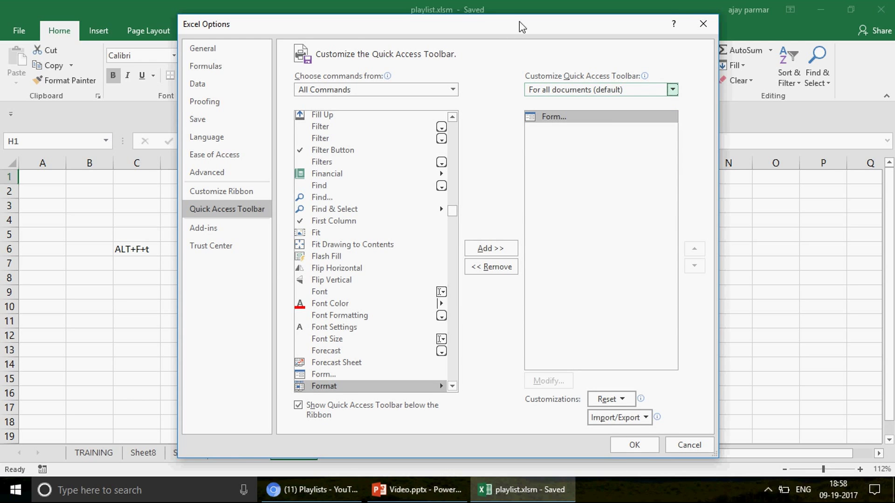
pyautogui.moveTo(520, 22); pyautogui.dragTo(524, 66)
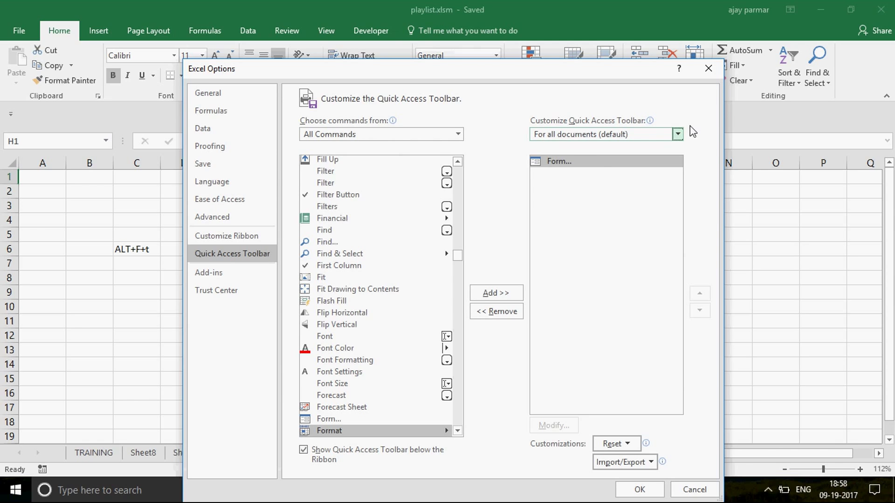
pyautogui.click(678, 135)
pyautogui.click(600, 161)
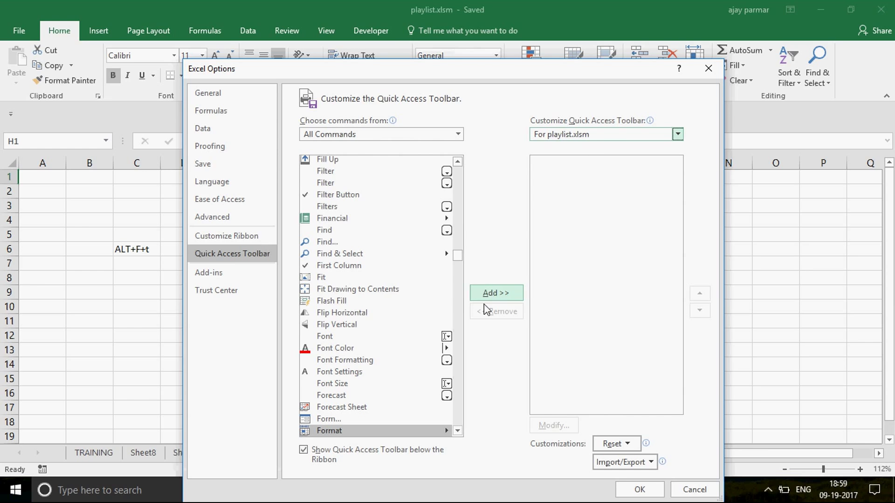
pyautogui.click(678, 135)
pyautogui.click(604, 148)
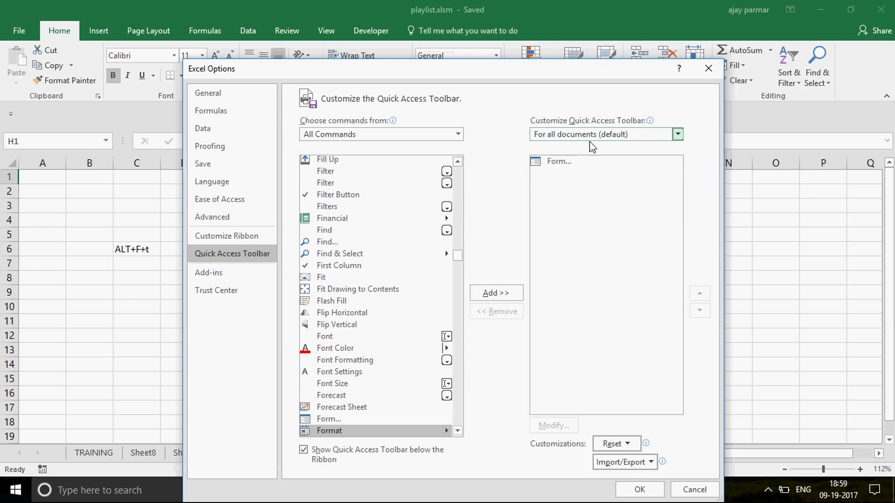
pyautogui.click(564, 164)
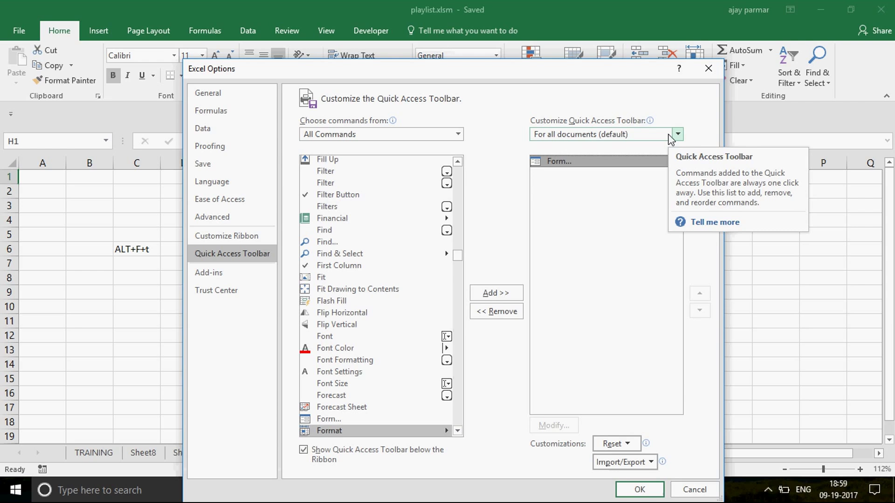
pyautogui.click(640, 490)
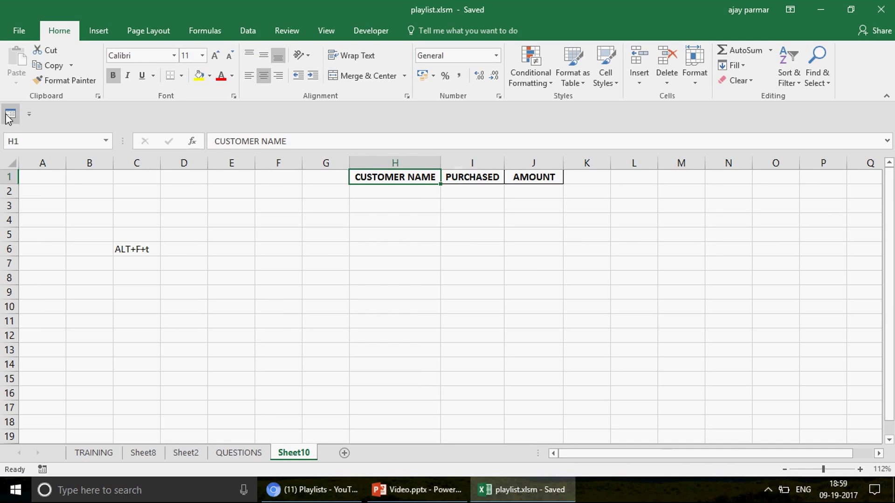
# - Show the Quick Access Toolbar above the ribbon and add the Quick Print command to it
pyautogui.click(29, 116)
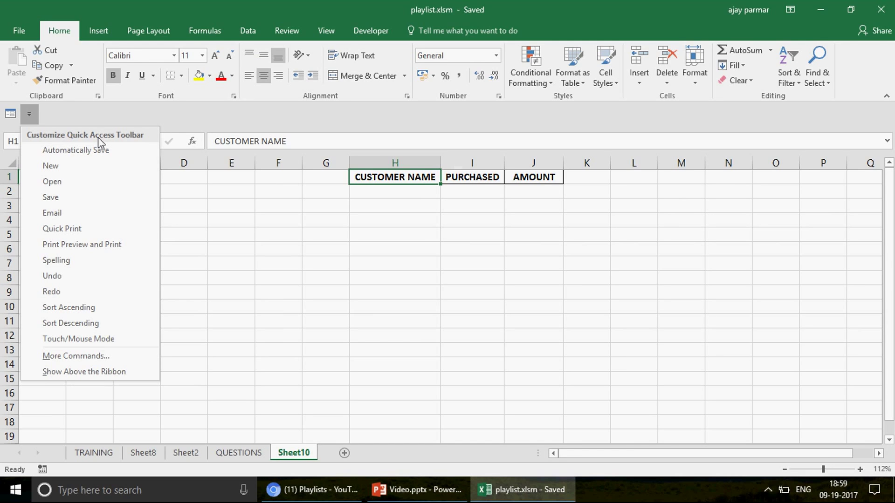
pyautogui.click(37, 373)
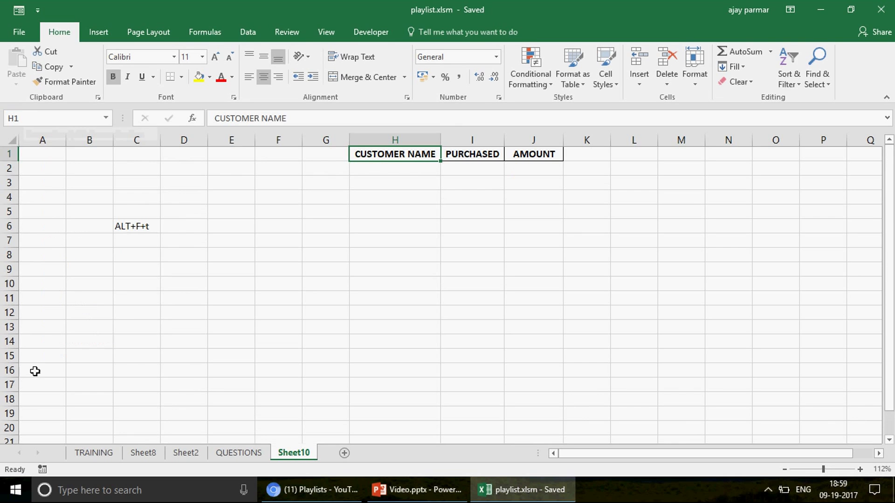
pyautogui.click(38, 11)
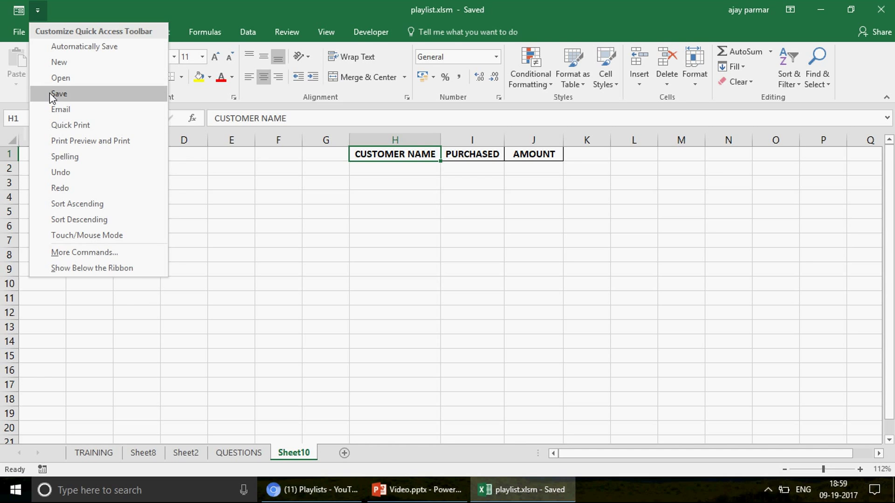
pyautogui.click(43, 125)
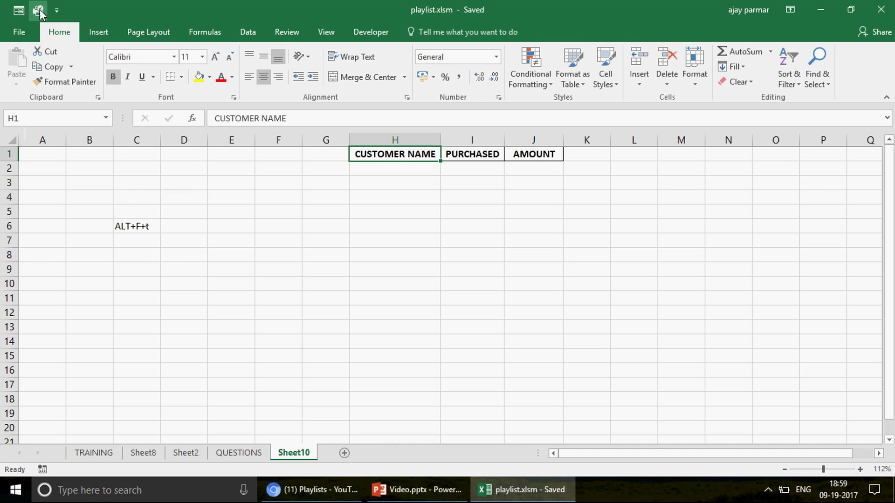
# - Add the Save and Sort Ascending commands to the Quick Access Toolbar
pyautogui.click(56, 10)
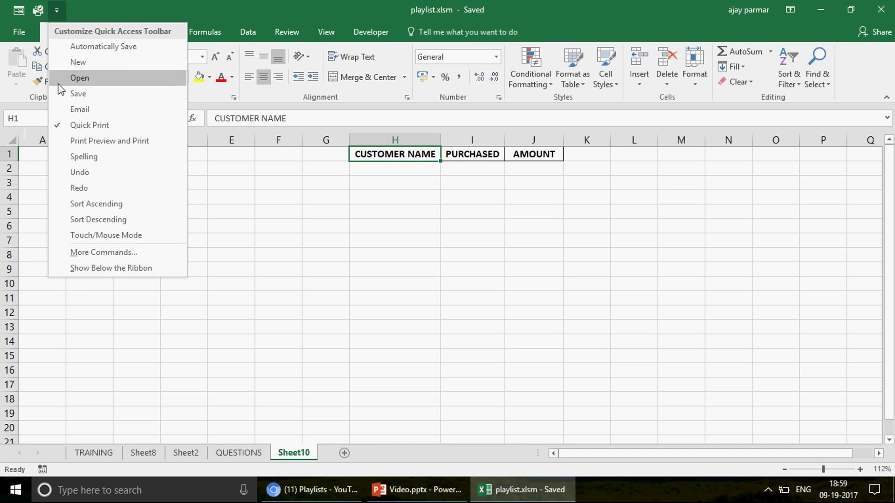
pyautogui.click(70, 94)
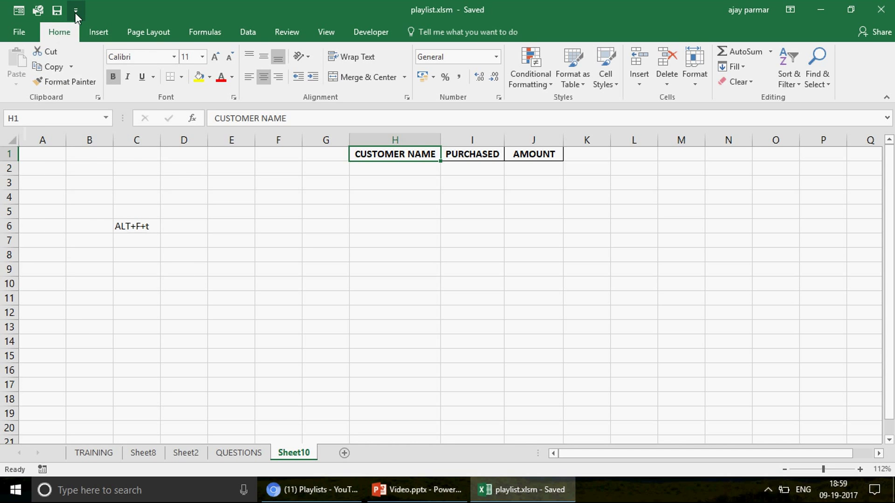
pyautogui.click(75, 11)
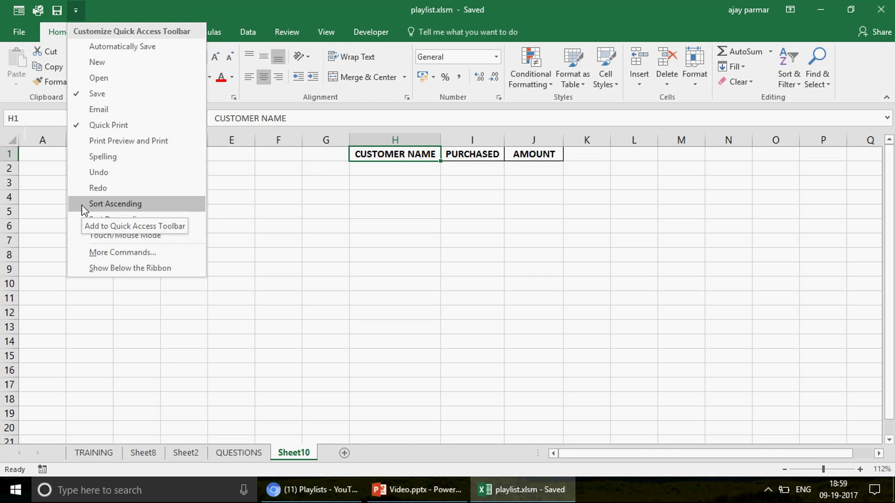
pyautogui.press('Escape')
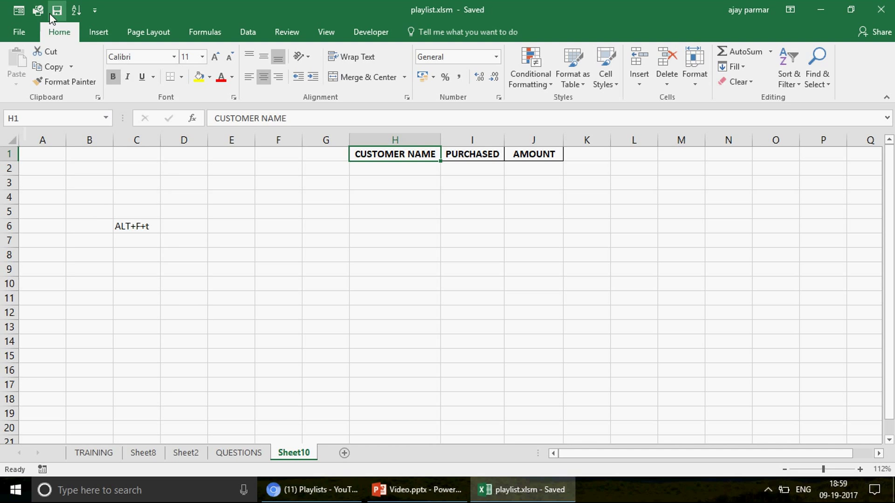
# - Look at the sorting commands on the ribbon and move the Quick Access Toolbar below the ribbon
pyautogui.click(248, 33)
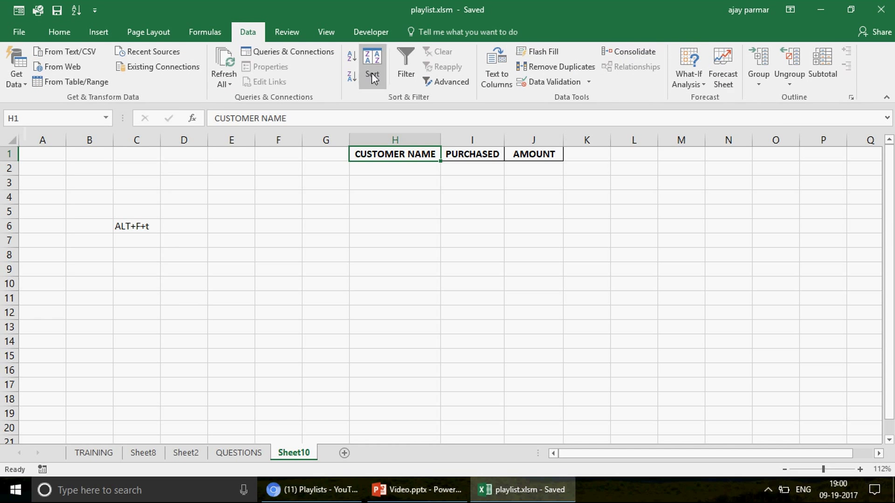
pyautogui.click(95, 10)
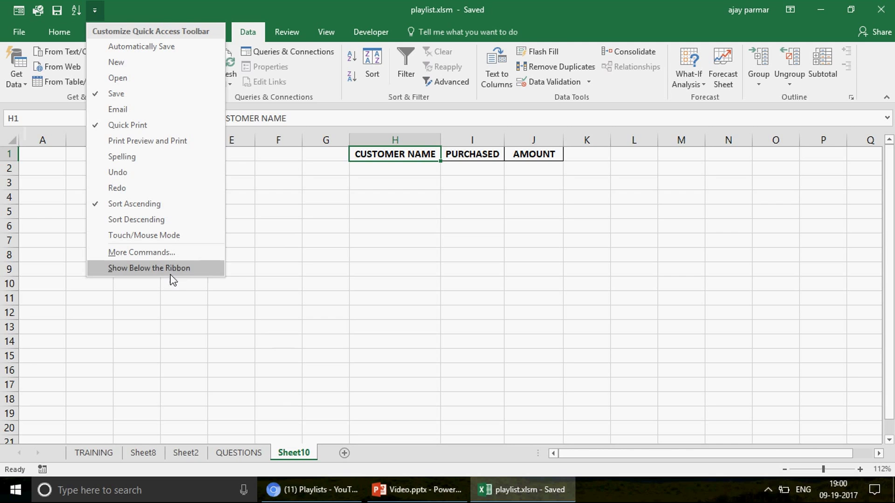
pyautogui.click(108, 268)
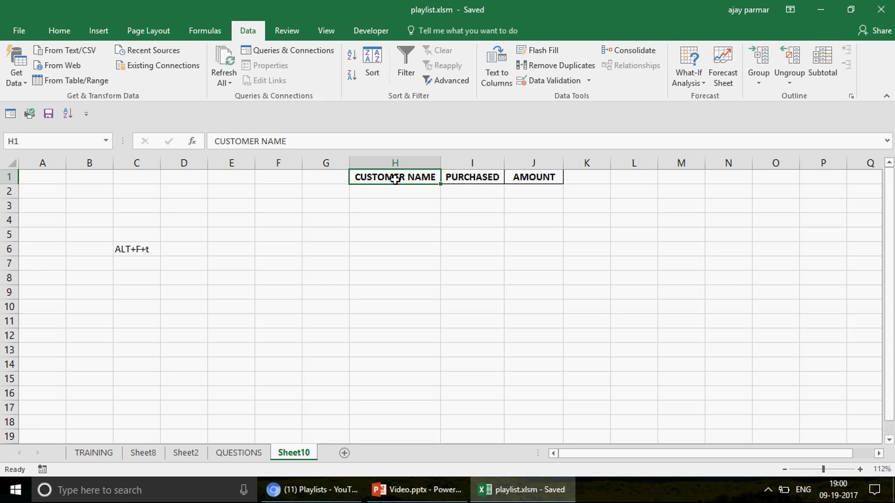
pyautogui.click(9, 117)
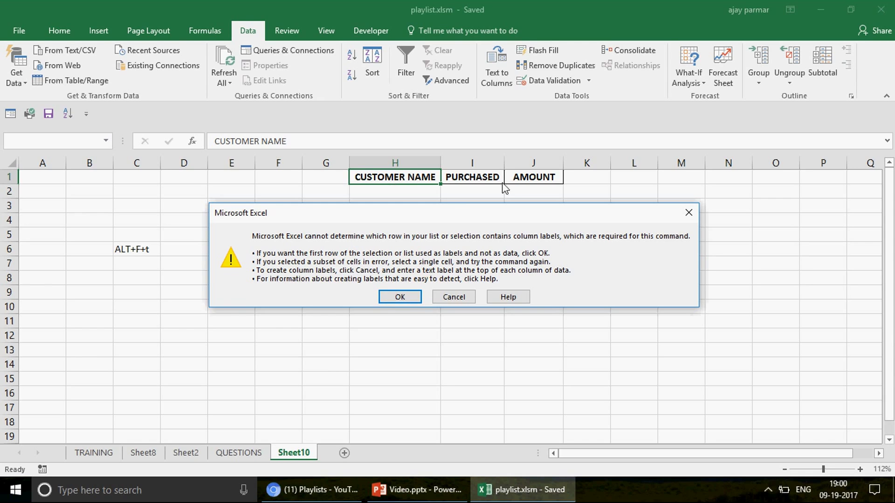
pyautogui.click(399, 302)
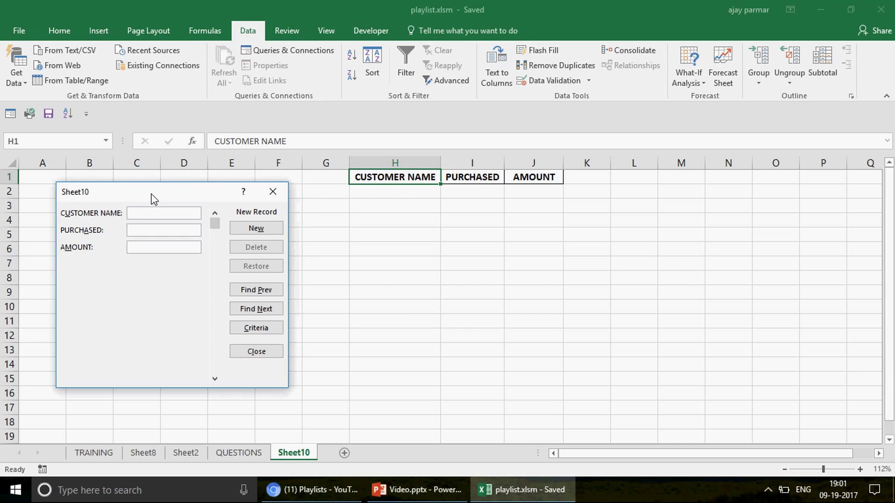
pyautogui.moveTo(163, 198); pyautogui.dragTo(142, 167)
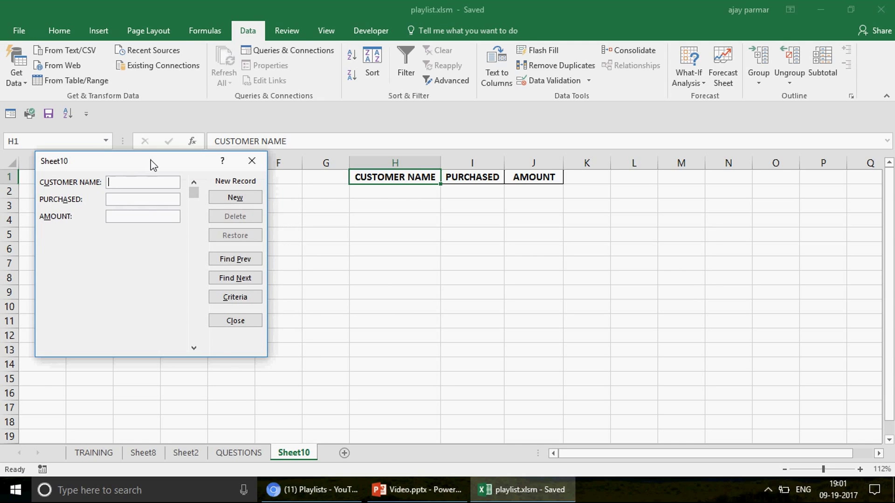
pyautogui.click(253, 162)
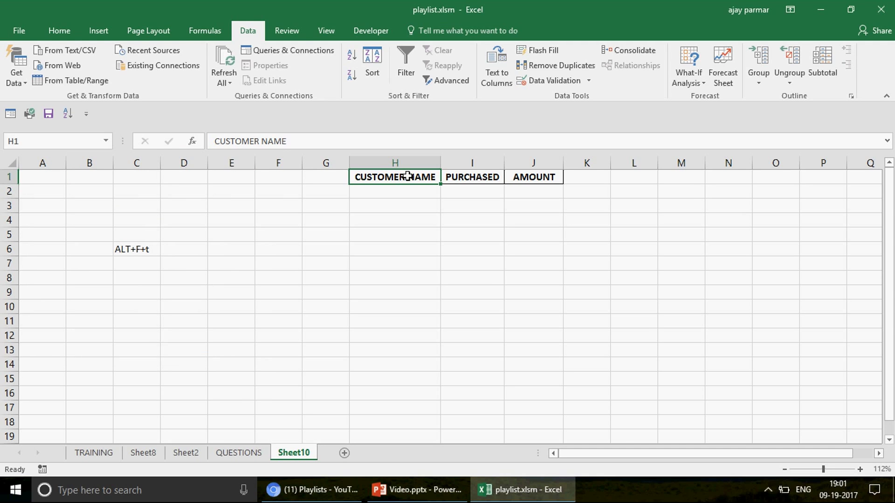
# - Open the data form with the first row as labels and add a record with the customer's name, purchase TOYS and amount 100
pyautogui.click(10, 114)
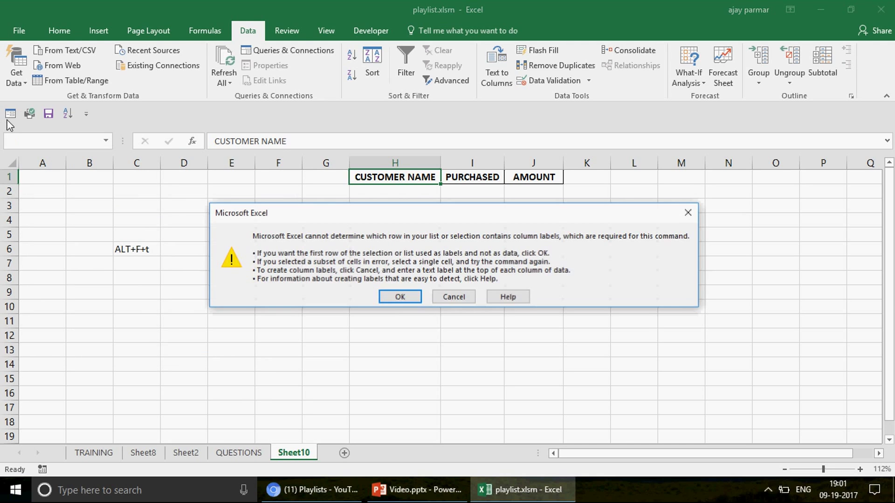
pyautogui.click(400, 297)
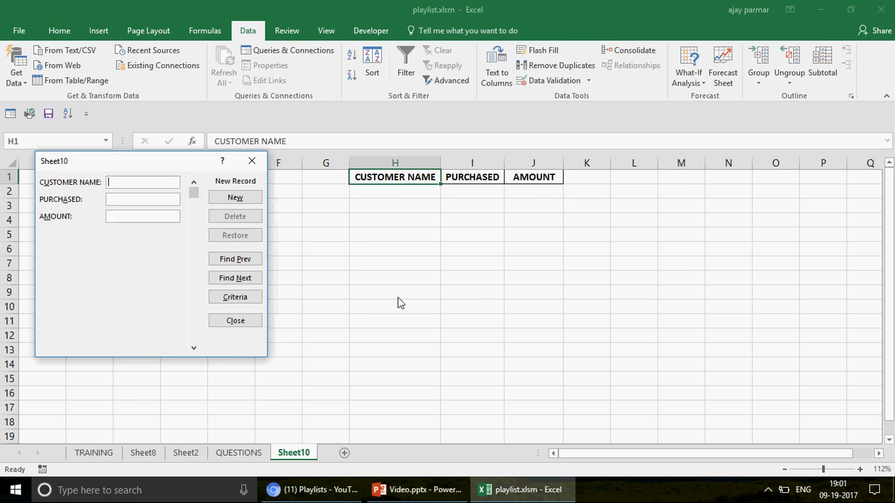
pyautogui.moveTo(151, 164); pyautogui.dragTo(148, 192)
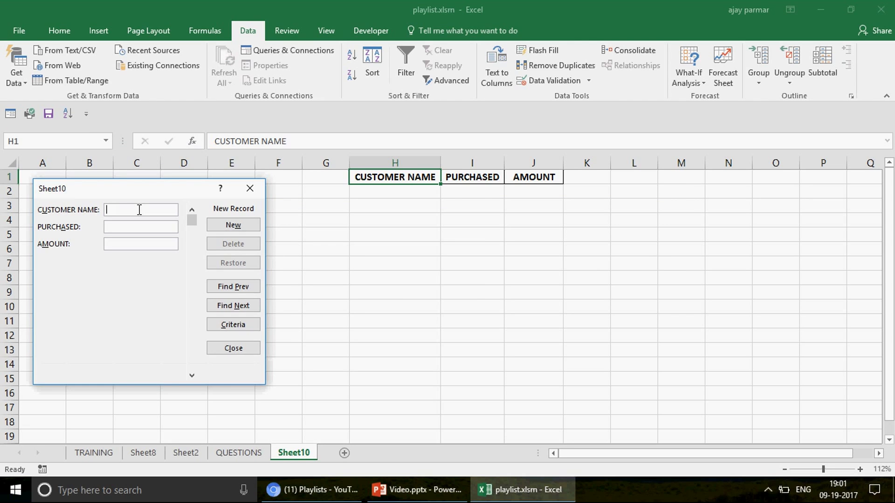
pyautogui.write('AJAY')
pyautogui.click(137, 227)
pyautogui.write('TOYS')
pyautogui.press('Tab')
pyautogui.write('100')
pyautogui.click(235, 227)
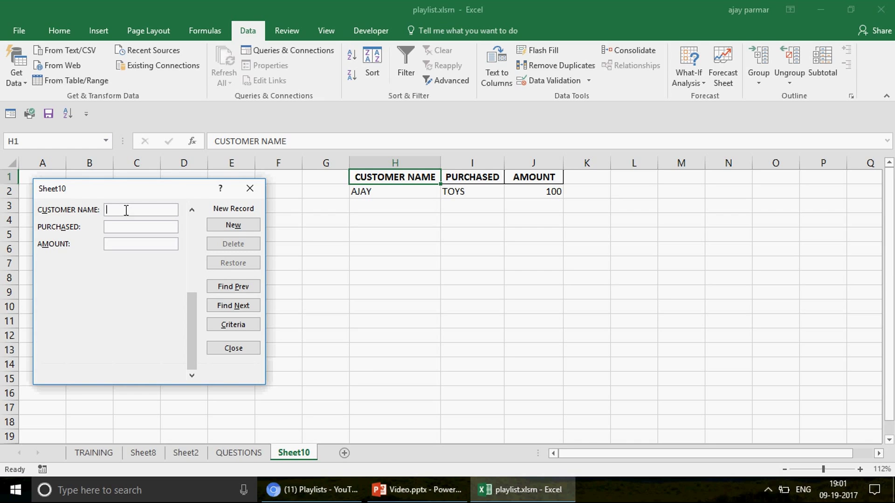
# - Add a second record with the customer's name, purchase BELT and amount 90, and close the data form
pyautogui.write('TONY')
pyautogui.press('Tab')
pyautogui.write('BELT')
pyautogui.press('Tab')
pyautogui.write('90')
pyautogui.click(250, 233)
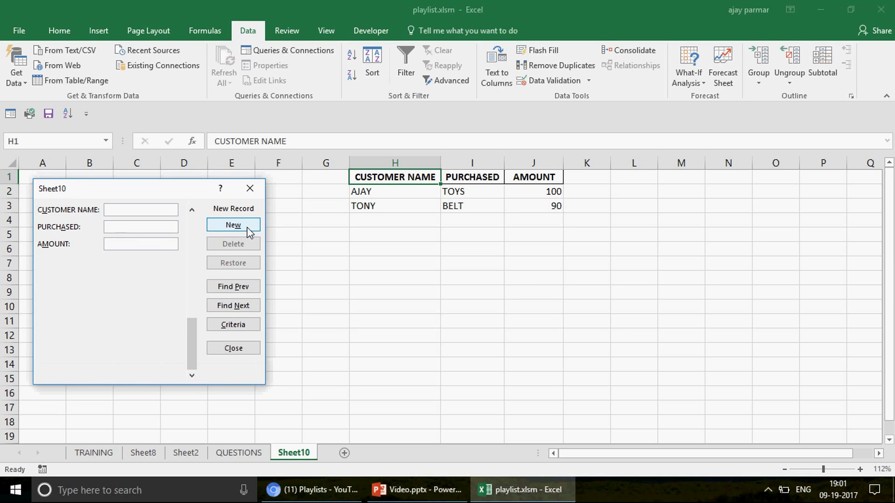
pyautogui.click(242, 349)
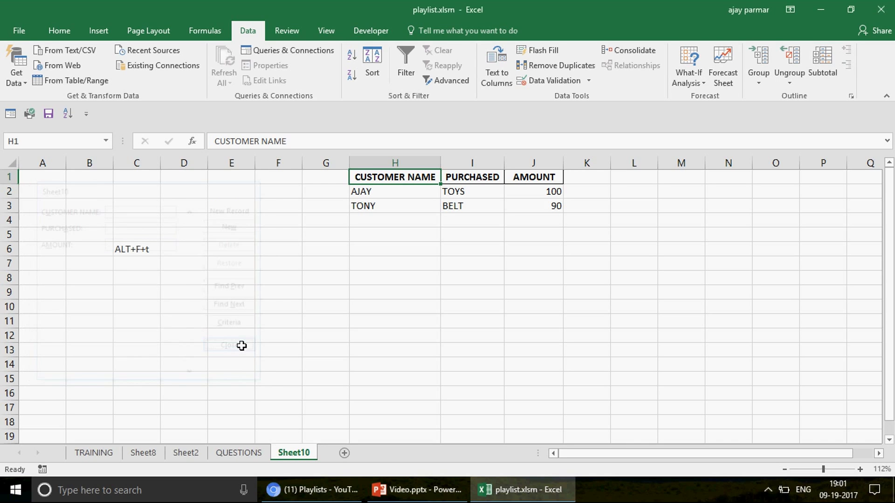
# - Center the contents of the customer table in H1:J3 horizontally
pyautogui.keyDown('shift'); pyautogui.click(550, 206); pyautogui.keyUp('shift')
pyautogui.click(69, 33)
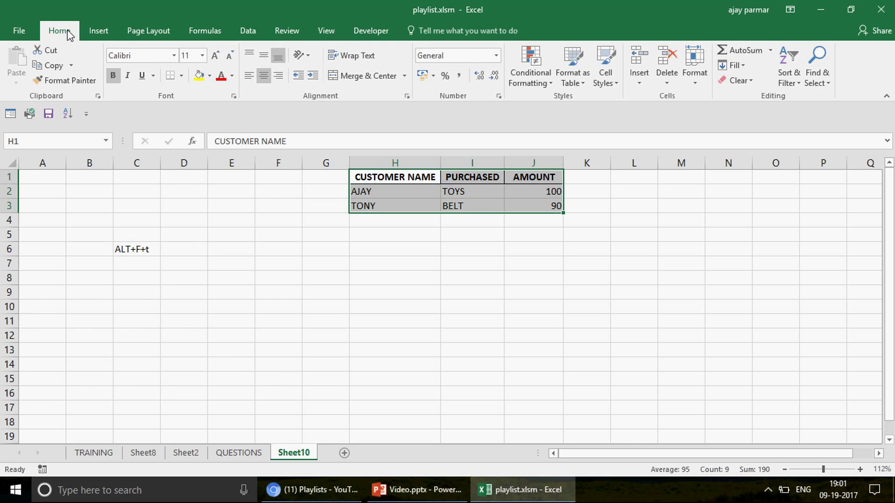
pyautogui.click(266, 75)
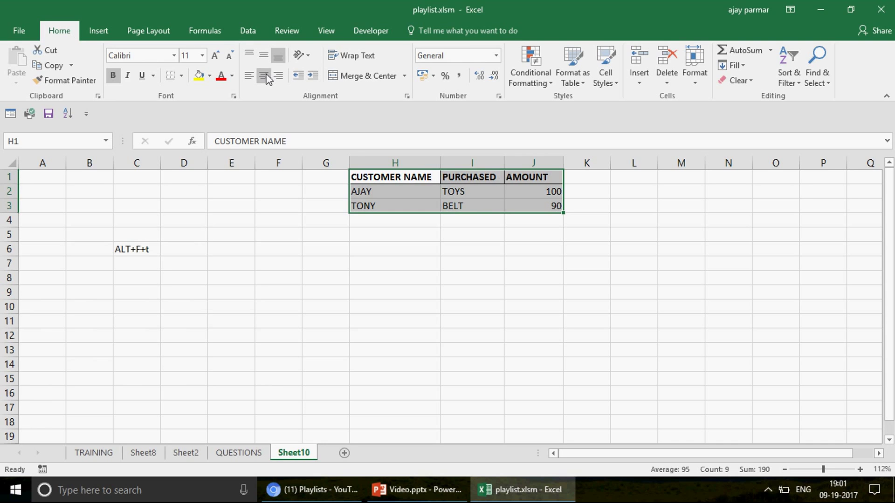
pyautogui.click(266, 77)
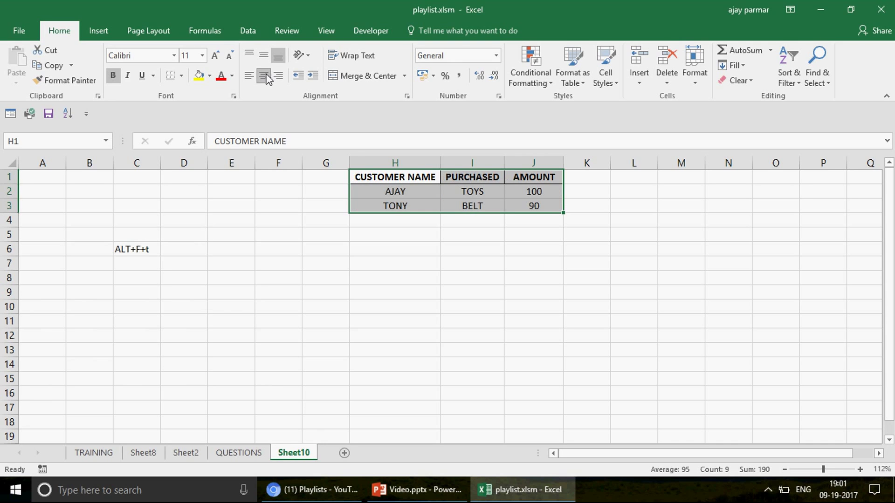
# - Apply All Borders and Thick Outside Borders to the customer table in H1:J3
pyautogui.click(181, 76)
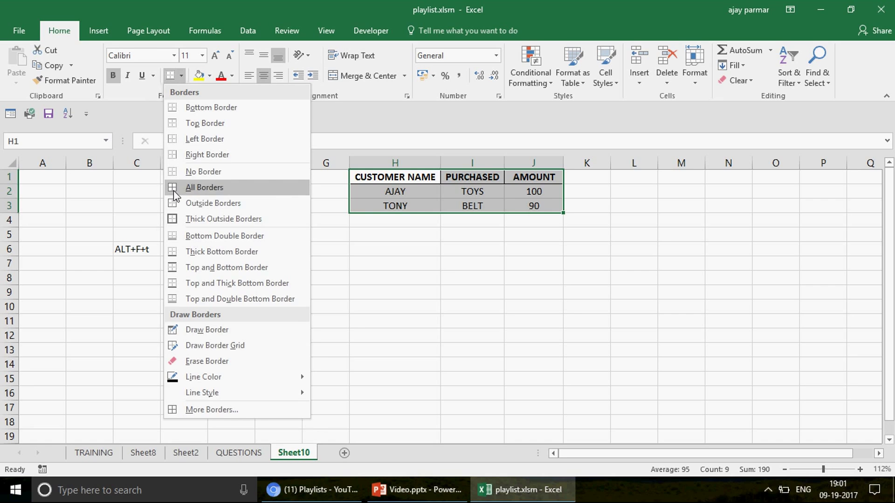
pyautogui.click(204, 188)
pyautogui.click(181, 75)
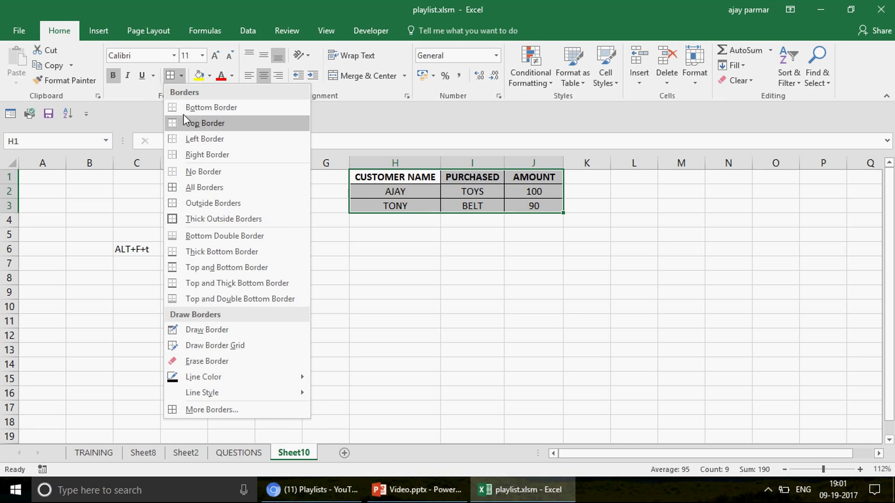
pyautogui.click(174, 218)
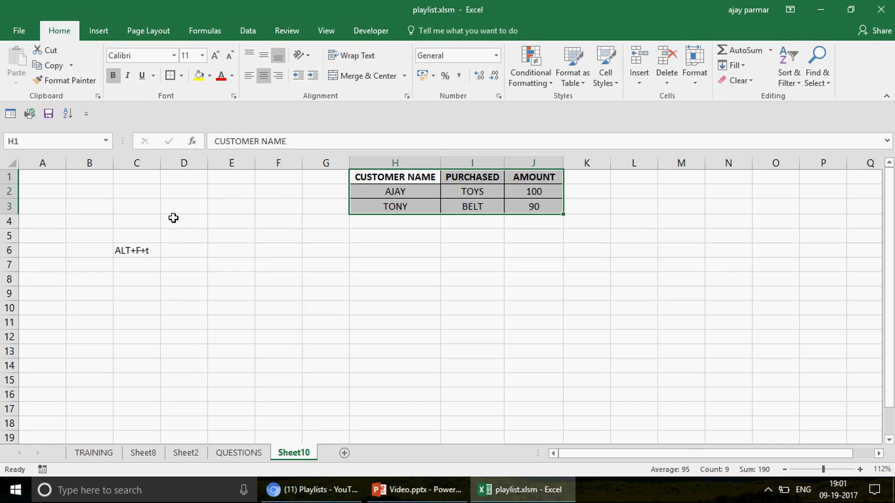
# - Reopen the data form from the CUSTOMER NAME header cell and start a new record
pyautogui.click(412, 177)
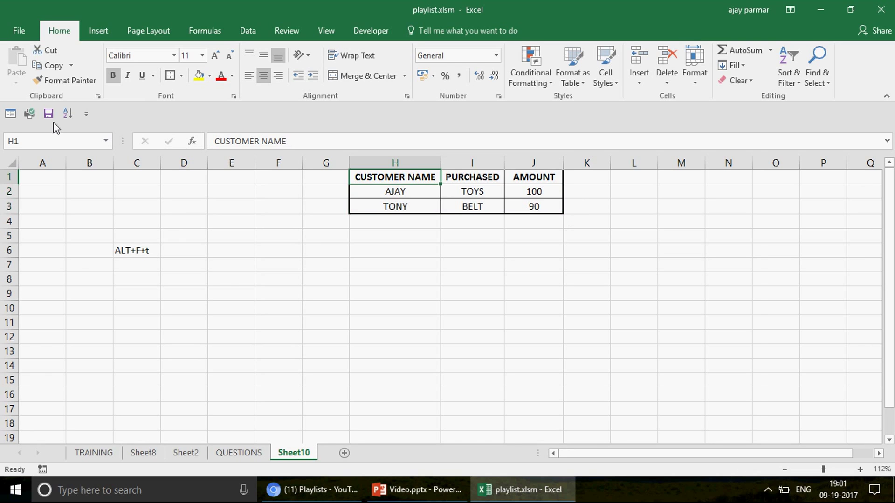
pyautogui.click(10, 114)
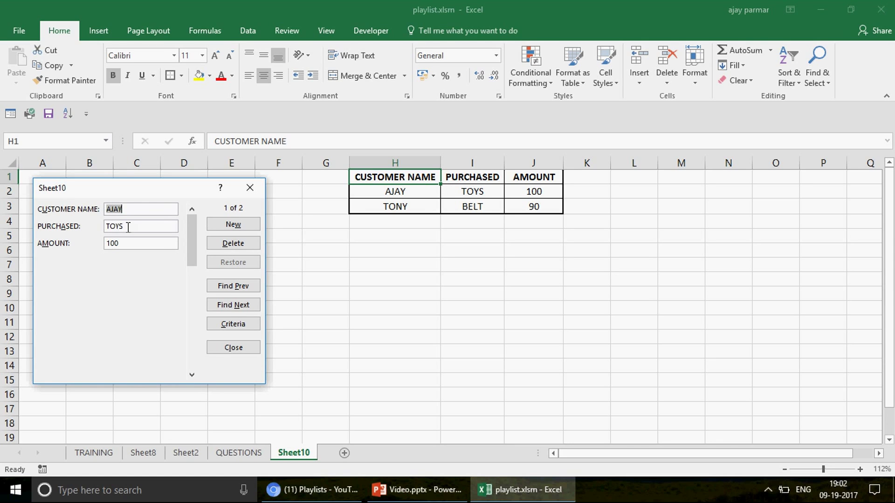
pyautogui.click(241, 227)
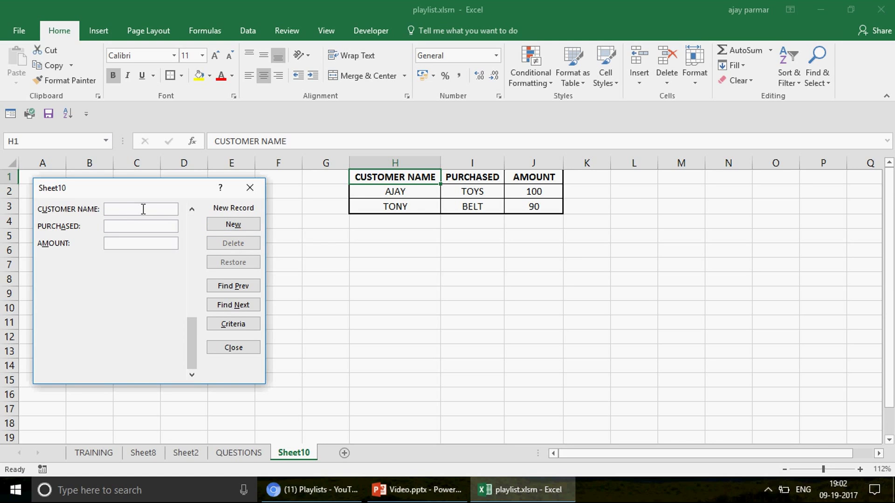
# - Fill in the new record with the customer's name, purchase SHIRT and amount 400, and add it to the table
pyautogui.write('SHELIA')
pyautogui.press('Tab')
pyautogui.write('S')
pyautogui.write('HIR')
pyautogui.write('T')
pyautogui.write('400')
pyautogui.click(234, 225)
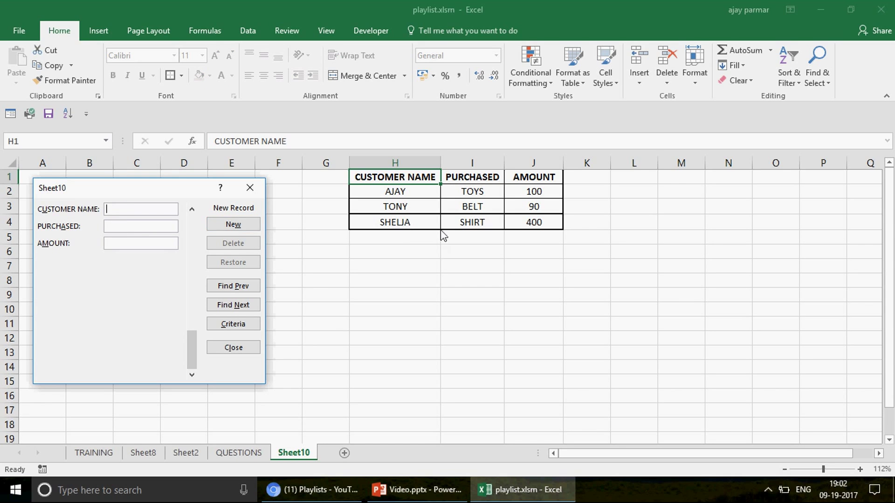
# - Browse back to the first record and forward to the SHIRT record in the data form, and delete that record
pyautogui.click(243, 289)
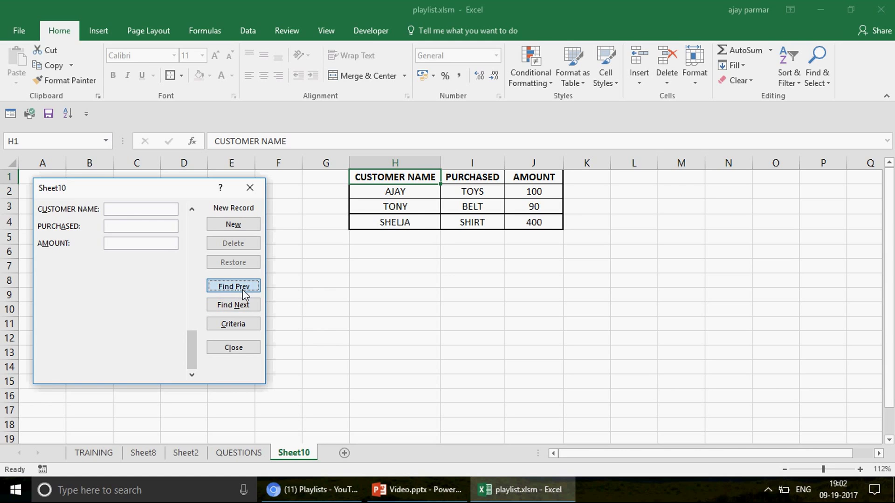
pyautogui.doubleClick(242, 291)
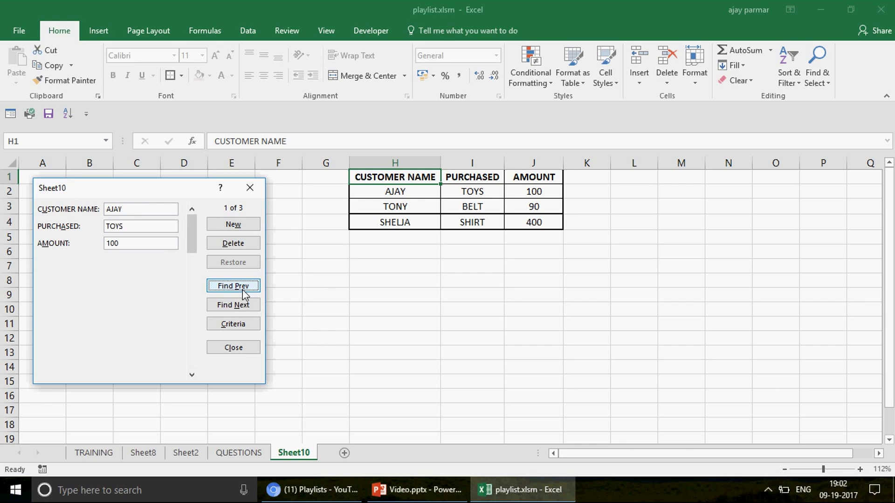
pyautogui.click(238, 304)
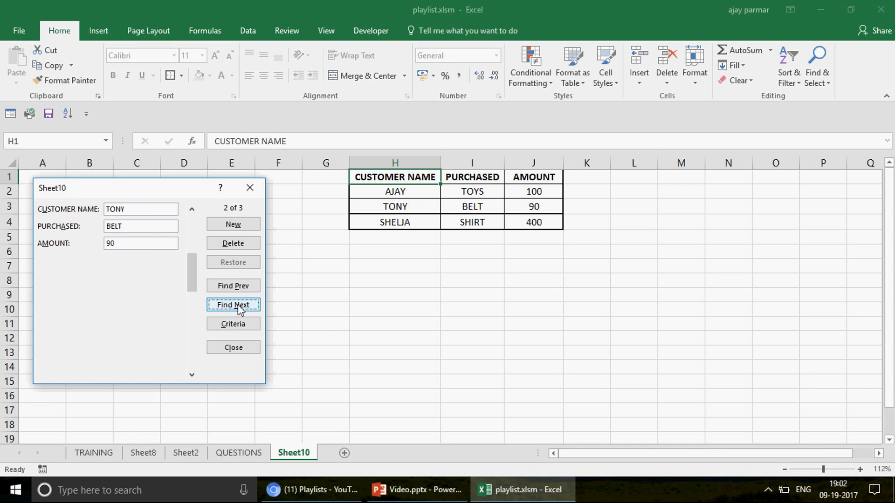
pyautogui.click(238, 304)
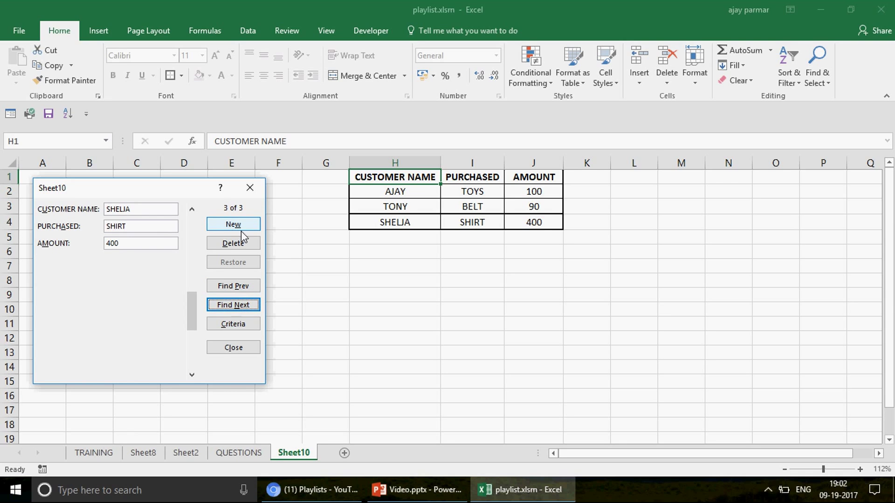
pyautogui.click(233, 243)
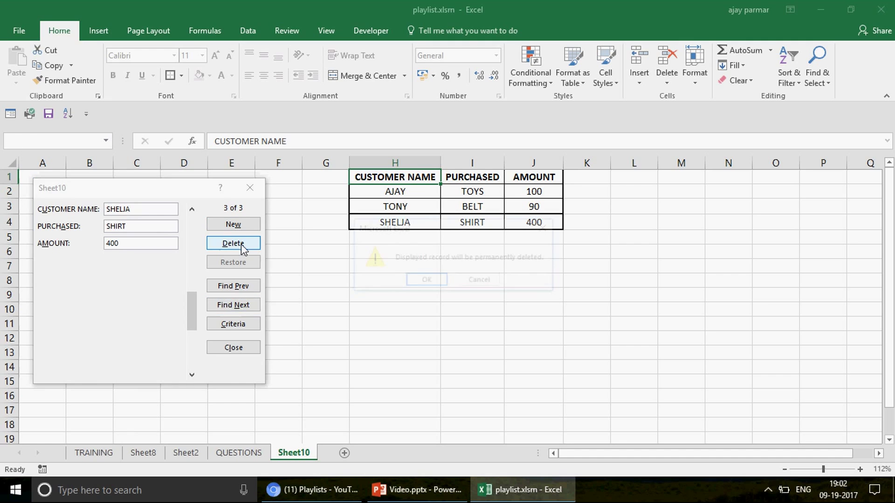
pyautogui.click(437, 282)
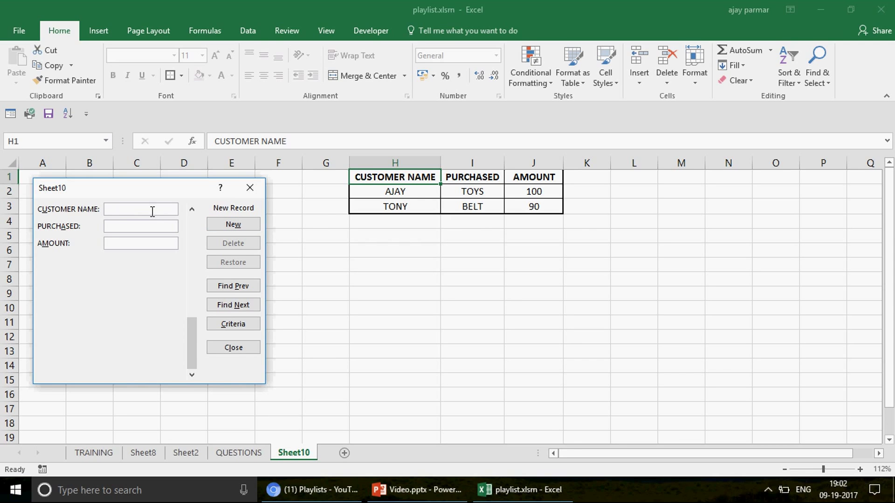
# - Add a third record with the customer's name, purchase SHIRT and amount 88 through the data form
pyautogui.write('SHELJA')
pyautogui.press('Tab')
pyautogui.write('SHIRT')
pyautogui.press('Tab')
pyautogui.write('88')
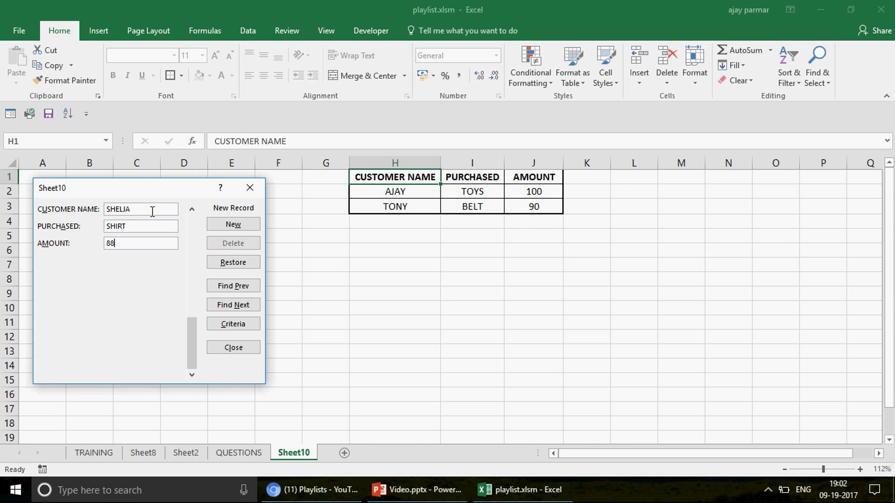
pyautogui.click(249, 230)
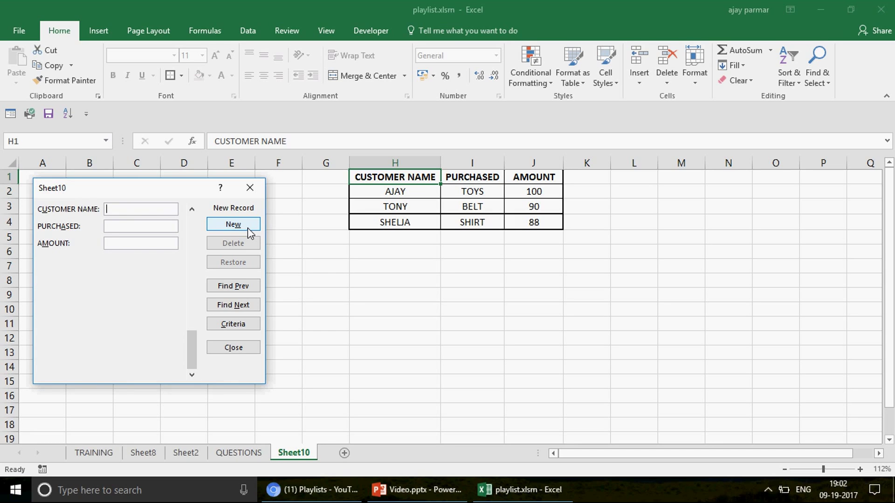
# - Close the data form and select the ALT+F+t note in cell C6
pyautogui.click(233, 347)
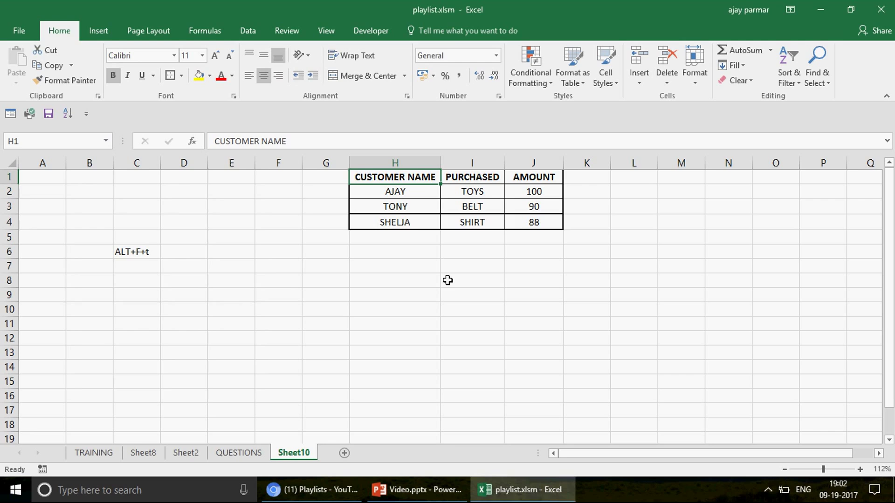
pyautogui.click(436, 264)
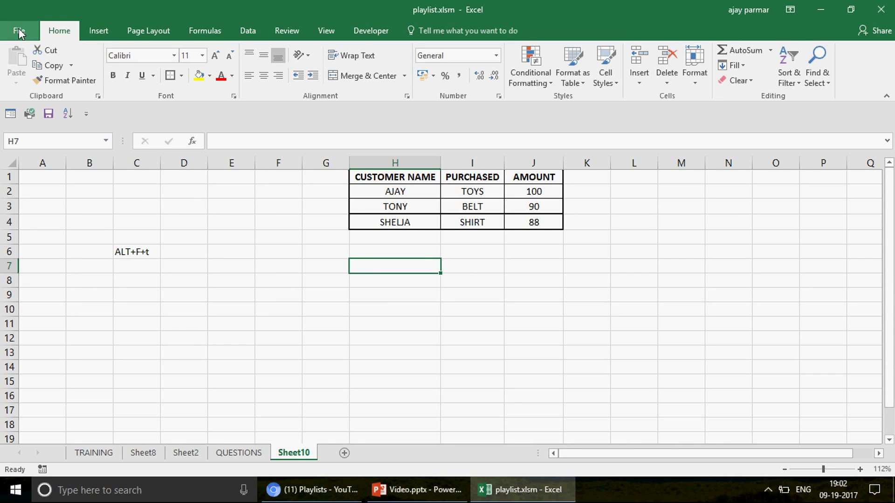
pyautogui.click(138, 252)
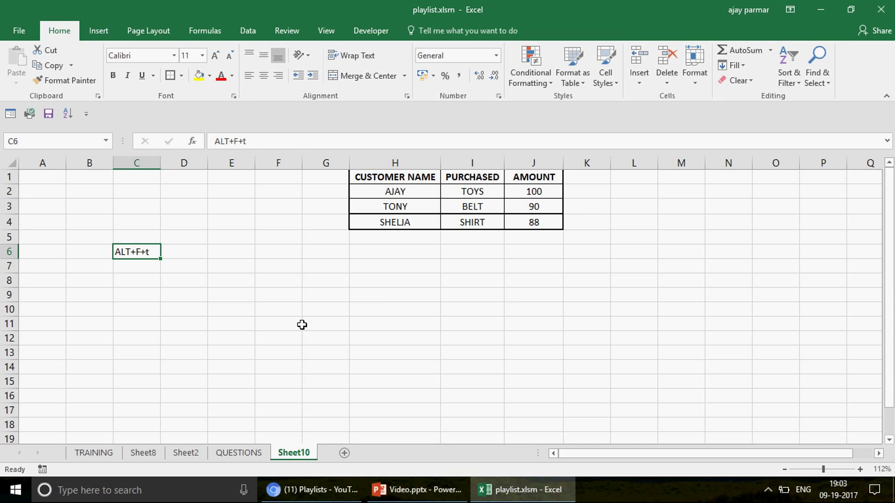
# - Try removing Quick Print, Save and Sort Ascending from the Quick Access Toolbar in Excel Options, and discard the changes
pyautogui.hotkey('alt', 'f')
pyautogui.press('t')
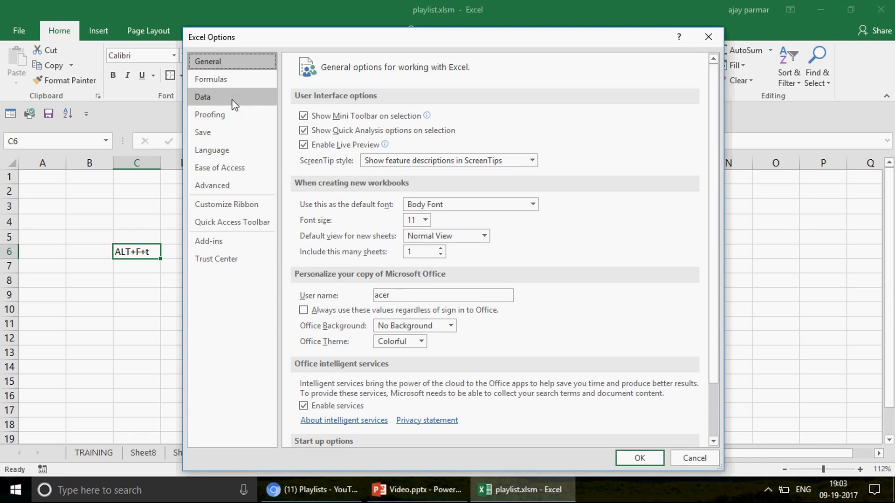
pyautogui.click(238, 229)
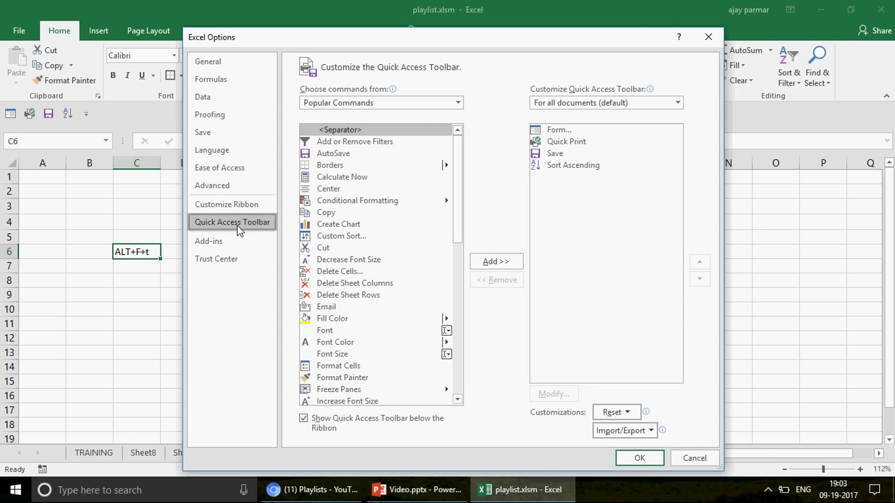
pyautogui.click(563, 135)
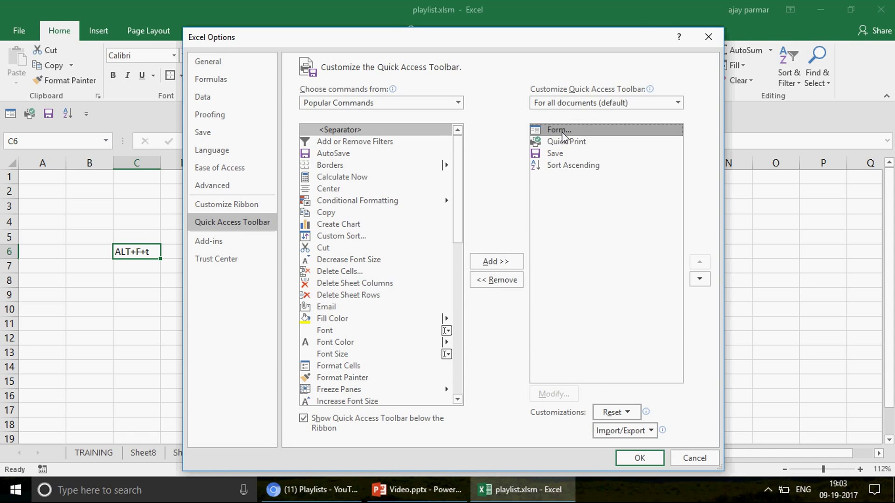
pyautogui.click(565, 145)
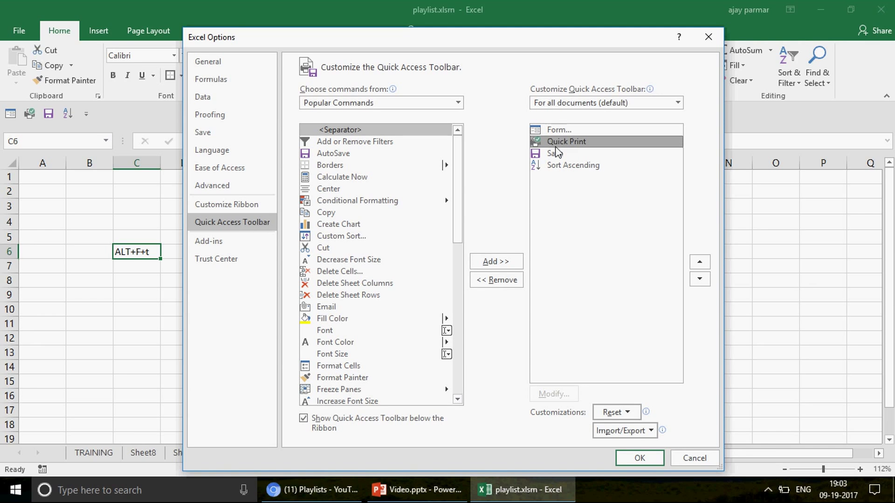
pyautogui.click(497, 284)
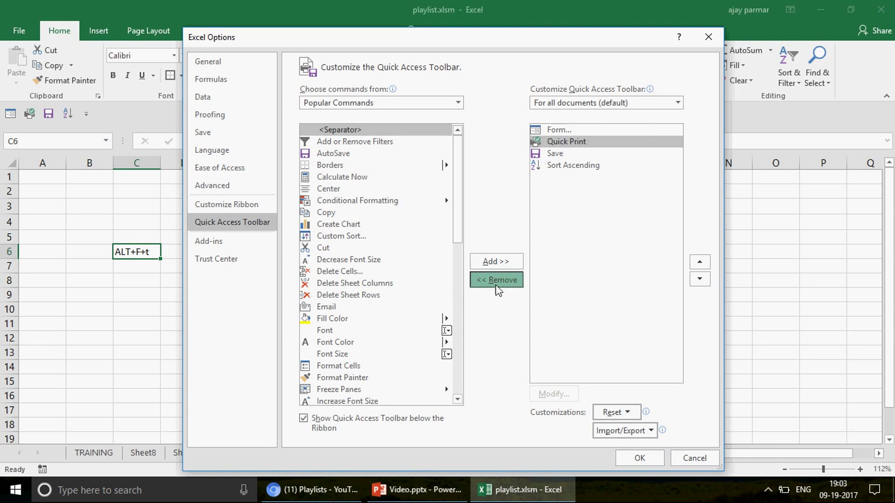
pyautogui.click(497, 281)
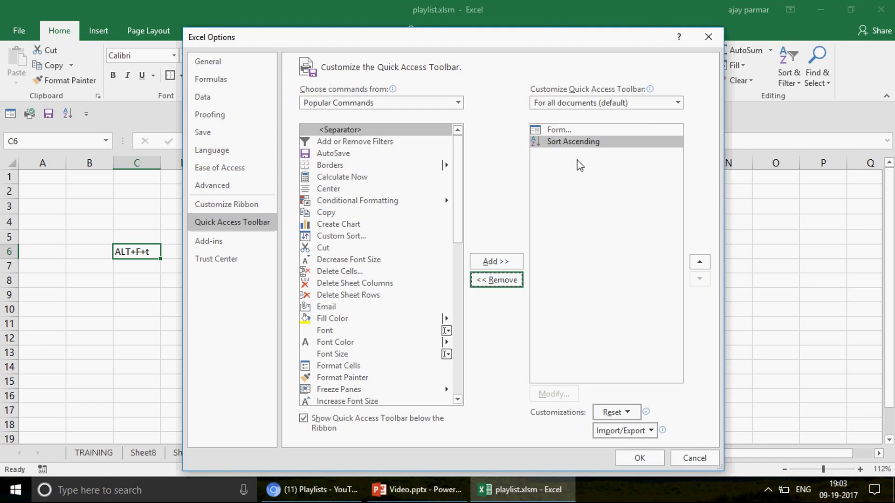
pyautogui.click(496, 279)
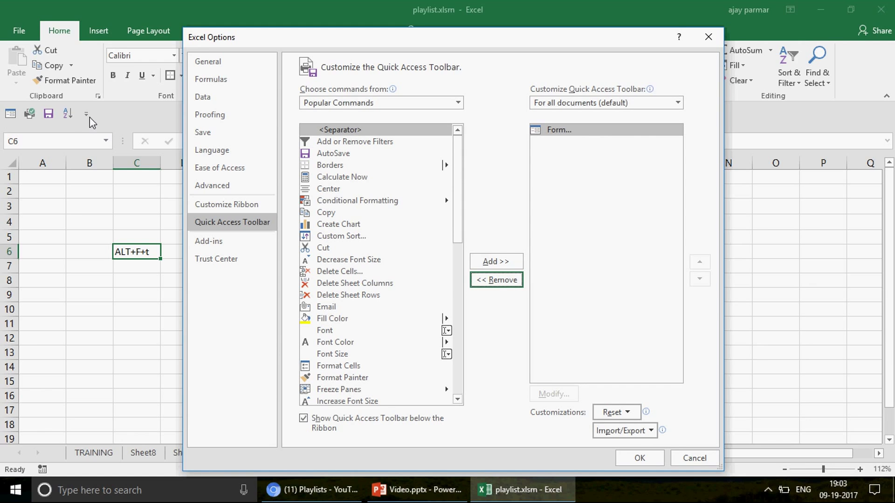
pyautogui.click(699, 461)
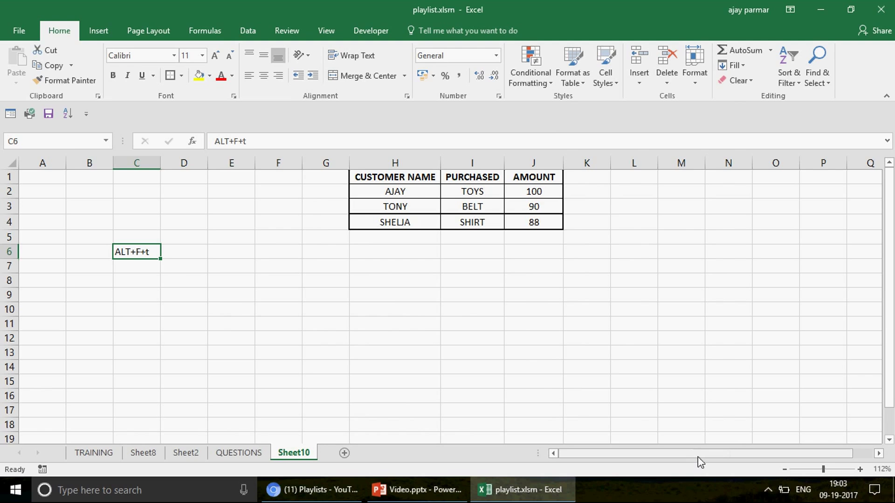
# - Sort the customer table in ascending order by CUSTOMER NAME and clear the ALT+F+t note from C6
pyautogui.click(408, 175)
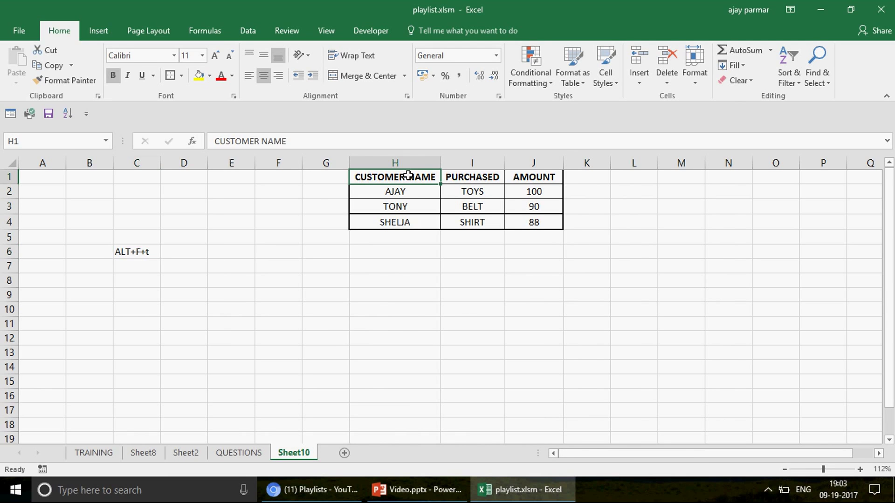
pyautogui.click(69, 115)
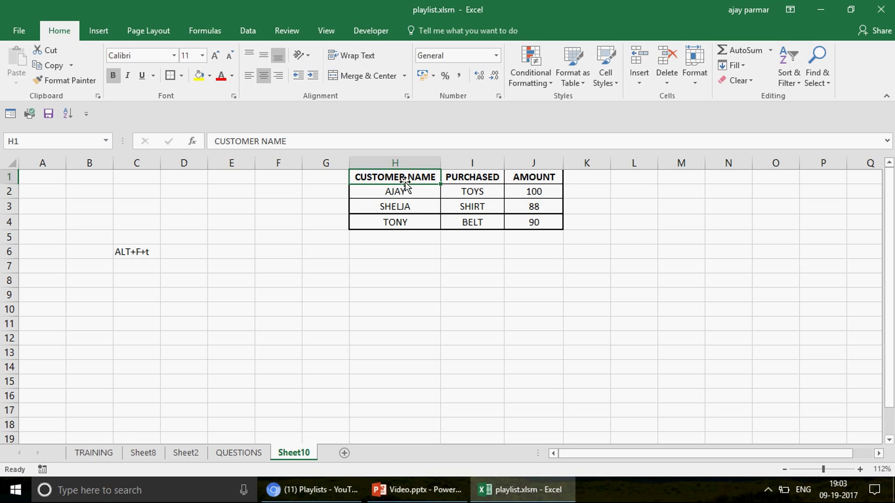
pyautogui.click(53, 179)
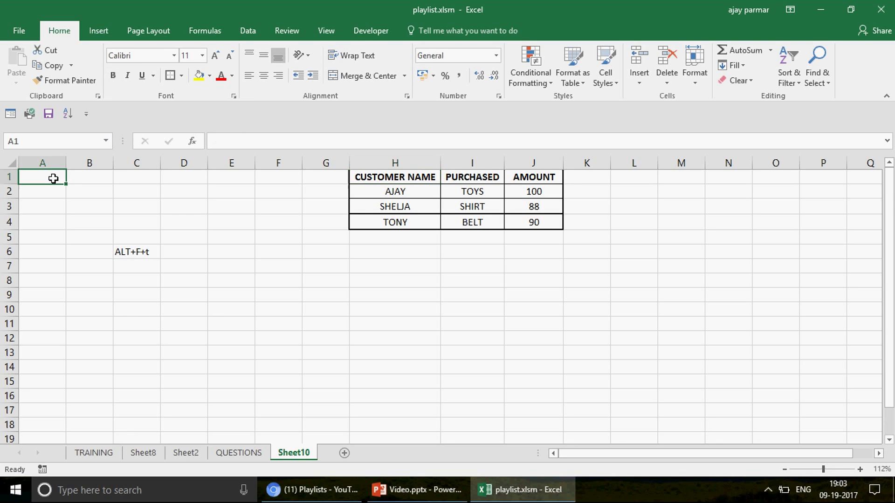
pyautogui.click(139, 253)
# - Enter the headers ID and TRANSACTION in A1 and B1, and widen column B to fit its header
pyautogui.click(43, 179)
pyautogui.write('ID')
pyautogui.press('Tab')
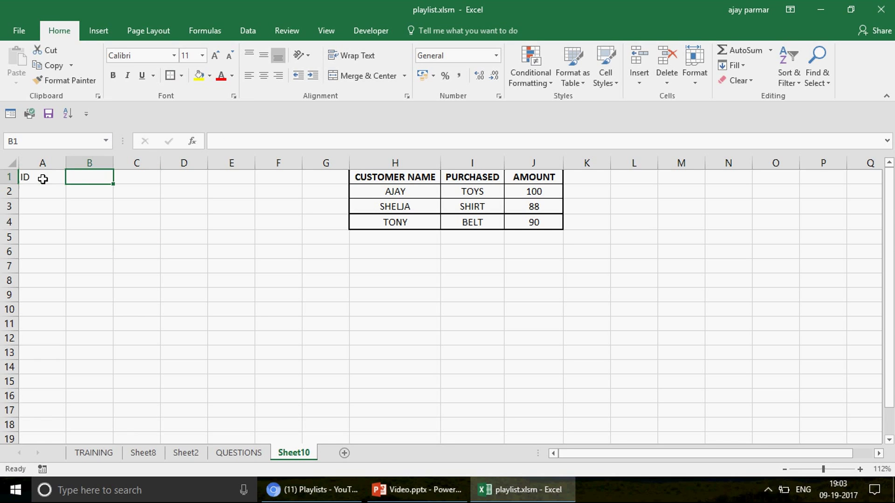
pyautogui.write('TRANS')
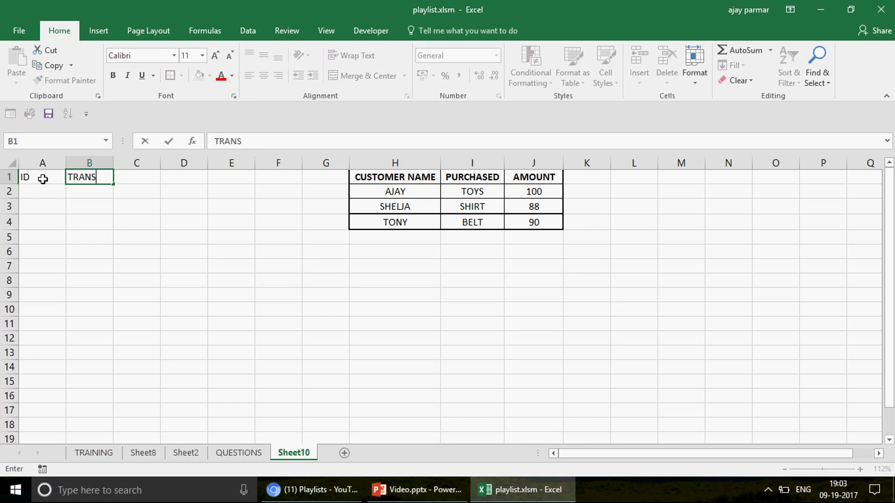
pyautogui.write('ACTION')
pyautogui.press('Return')
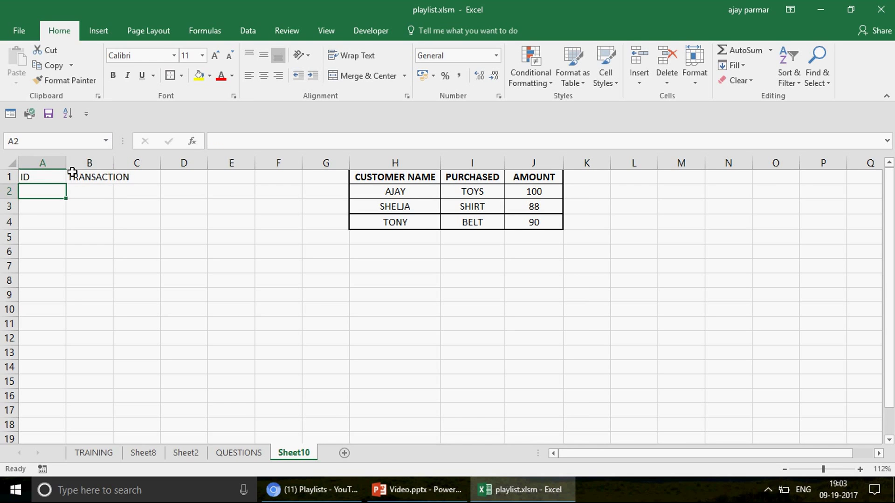
pyautogui.moveTo(114, 164); pyautogui.dragTo(137, 165)
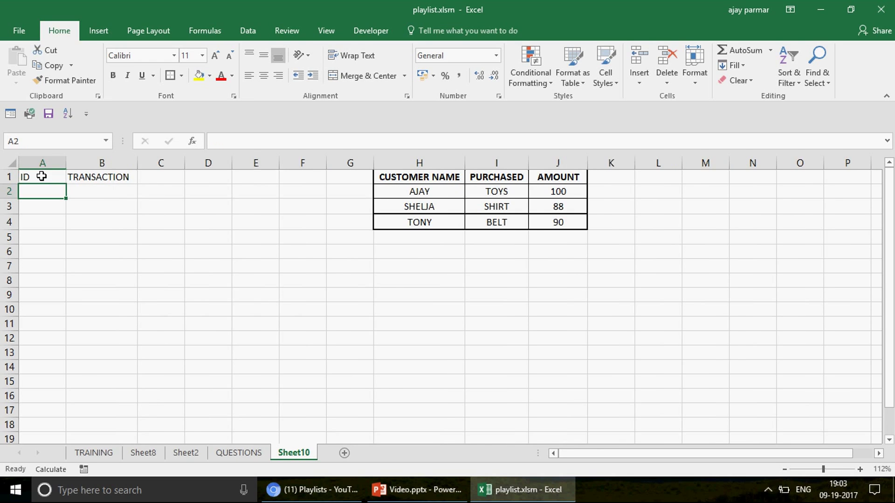
# - Open the data form from the ID header, accepting the first row as labels, and move the form clear of the new columns
pyautogui.click(46, 179)
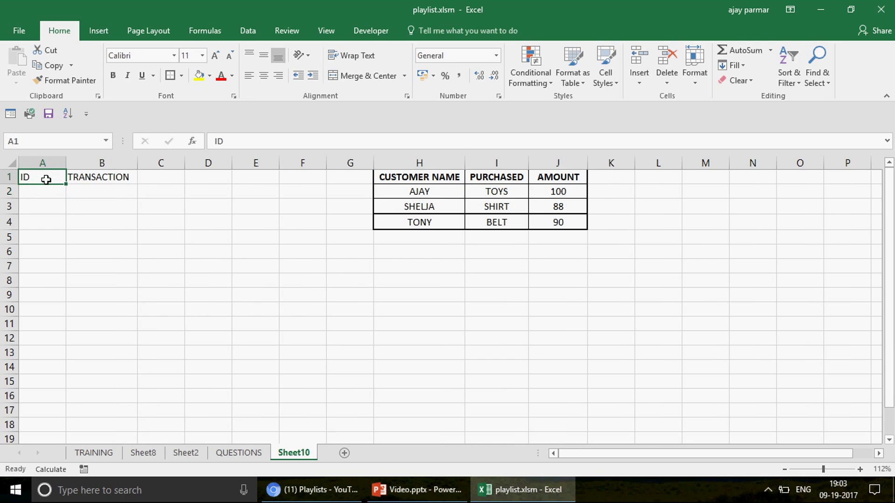
pyautogui.click(10, 114)
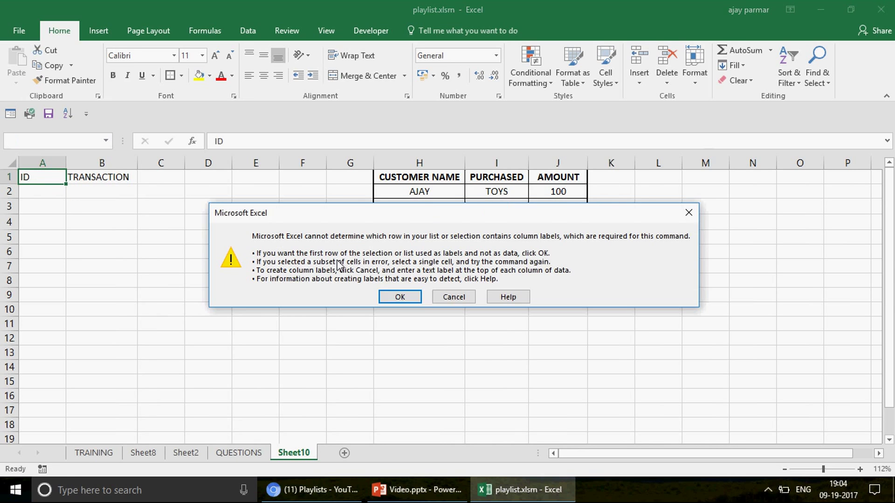
pyautogui.click(413, 298)
pyautogui.moveTo(161, 194); pyautogui.dragTo(320, 212)
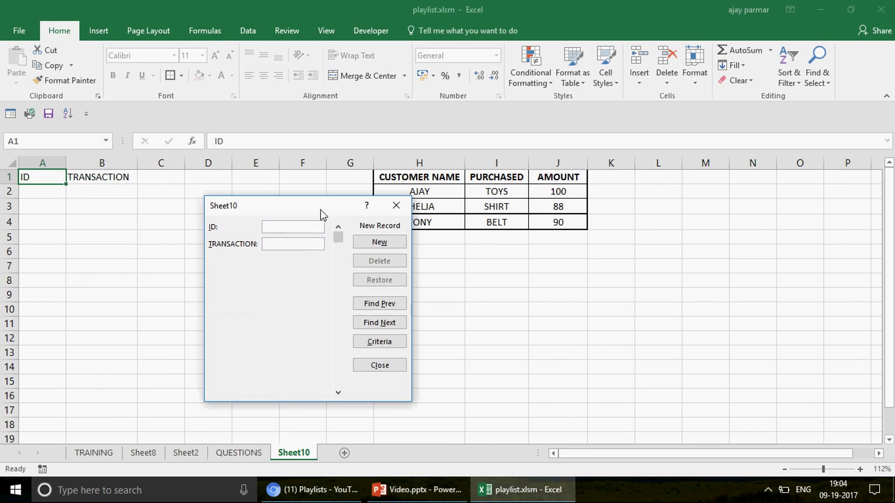
# - Add the first record to the new table by filling in its ID and transaction number in the data form
pyautogui.write('1')
pyautogui.write('00')
pyautogui.write('INC')
pyautogui.write('483939')
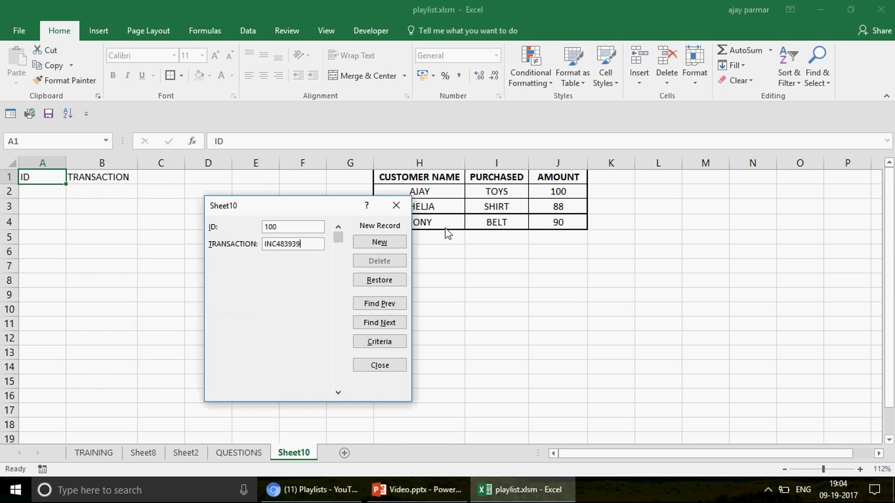
pyautogui.click(381, 243)
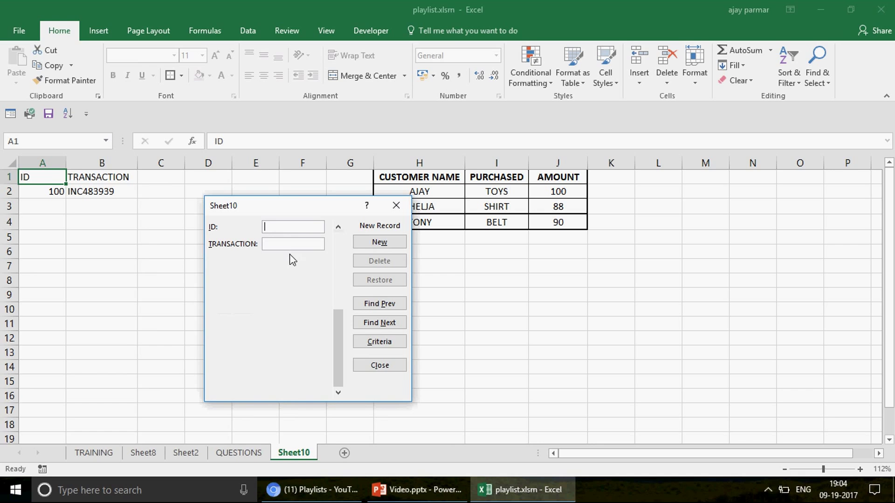
# - Add a second record with its ID and transaction number through the data form
pyautogui.write('33')
pyautogui.click(289, 242)
pyautogui.write('INC53980')
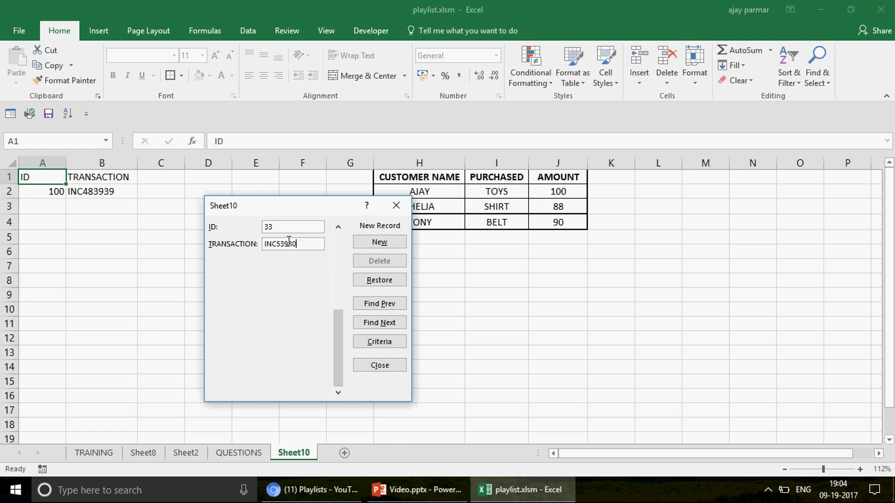
pyautogui.click(396, 238)
# - Add a third record with its ID and transaction number, and close the data form
pyautogui.write('8')
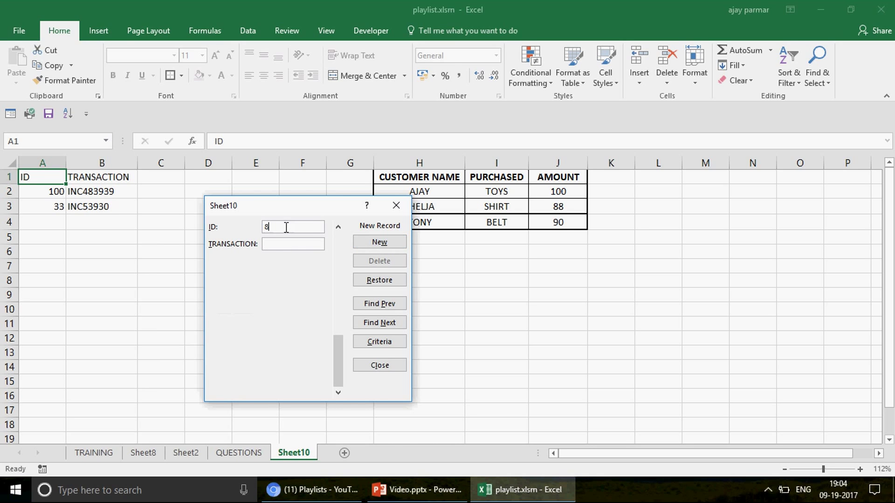
pyautogui.write('84')
pyautogui.press('Tab')
pyautogui.write('INC8484')
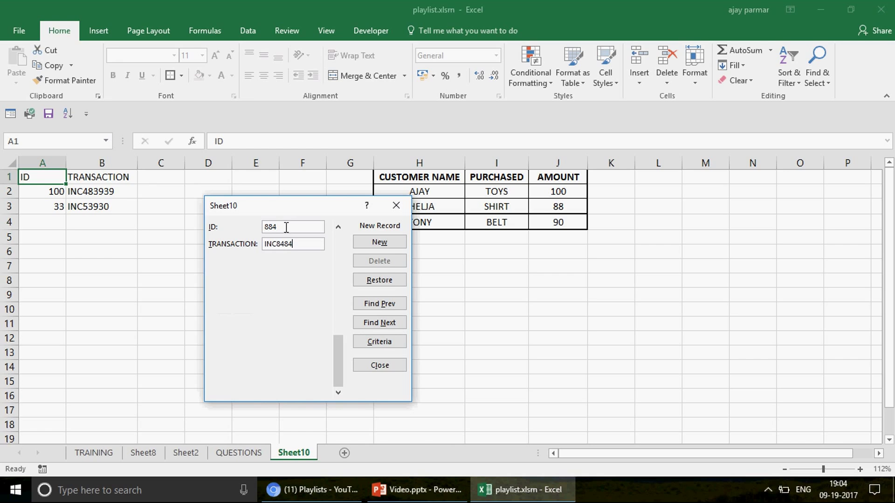
pyautogui.click(386, 244)
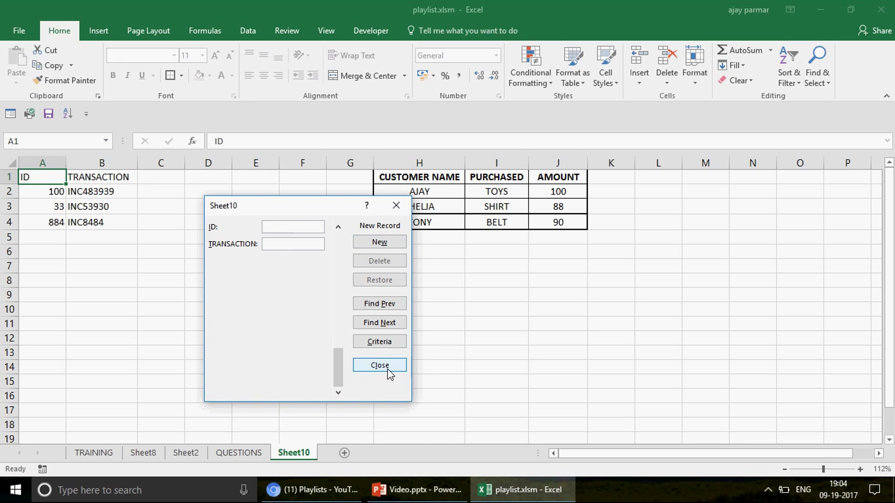
pyautogui.click(397, 207)
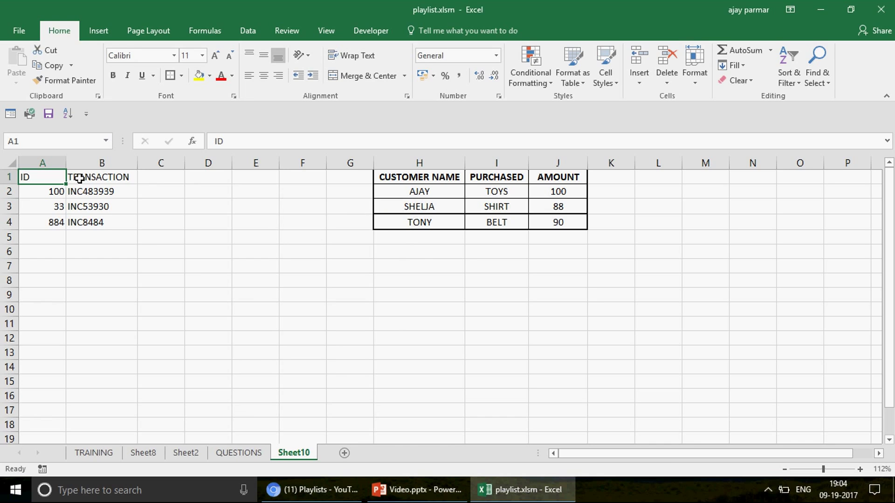
# - Center the contents of A1:B4 and make the ID and TRANSACTION headers bold
pyautogui.keyDown('shift'); pyautogui.click(106, 227); pyautogui.keyUp('shift')
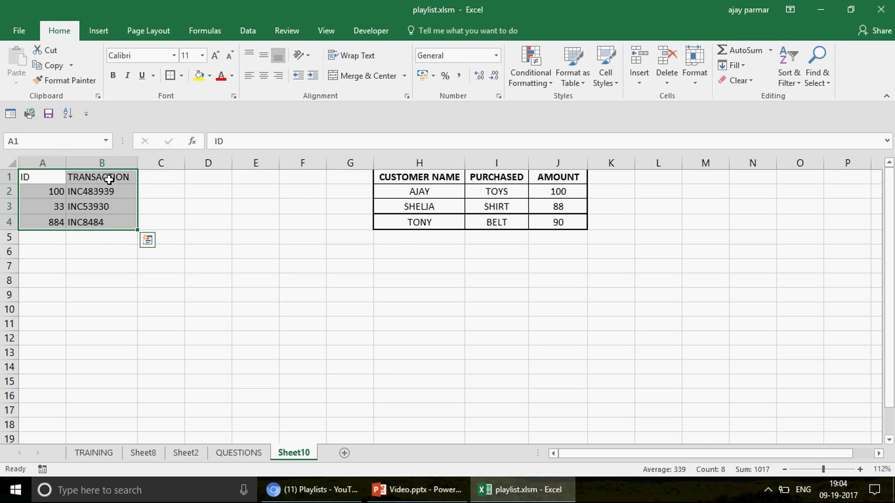
pyautogui.click(264, 75)
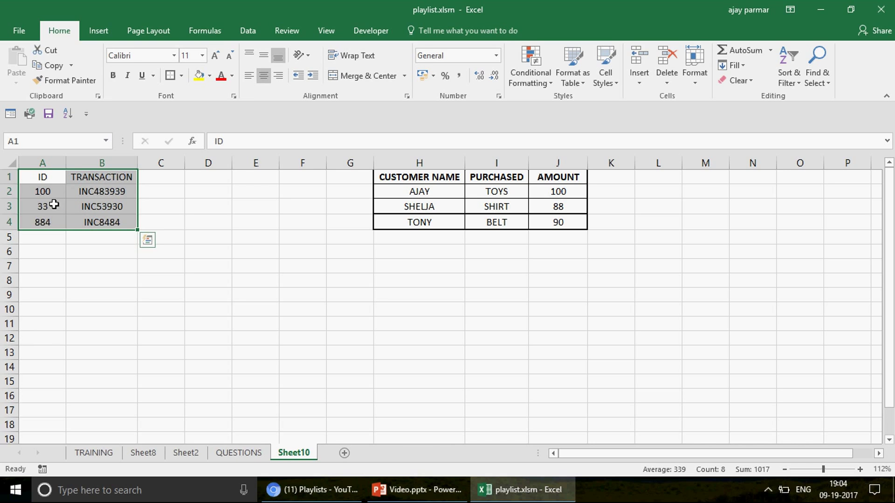
pyautogui.click(50, 182)
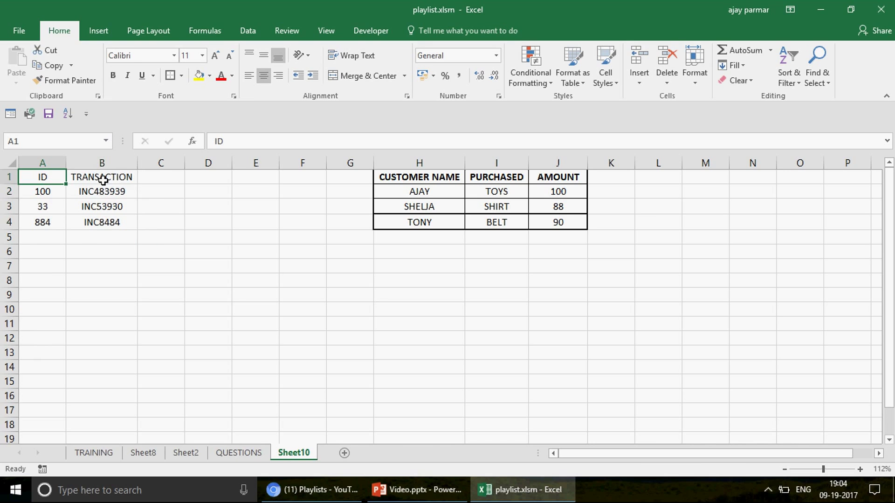
pyautogui.keyDown('shift'); pyautogui.click(103, 180); pyautogui.keyUp('shift')
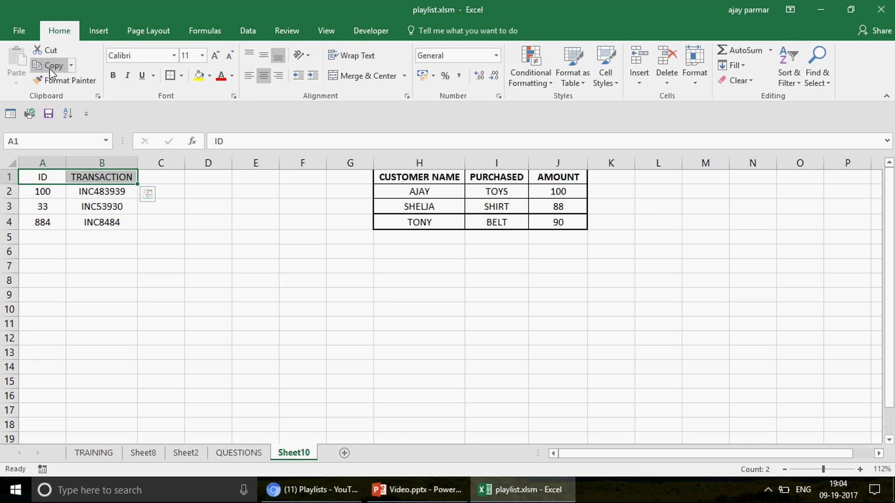
pyautogui.click(113, 75)
pyautogui.click(57, 197)
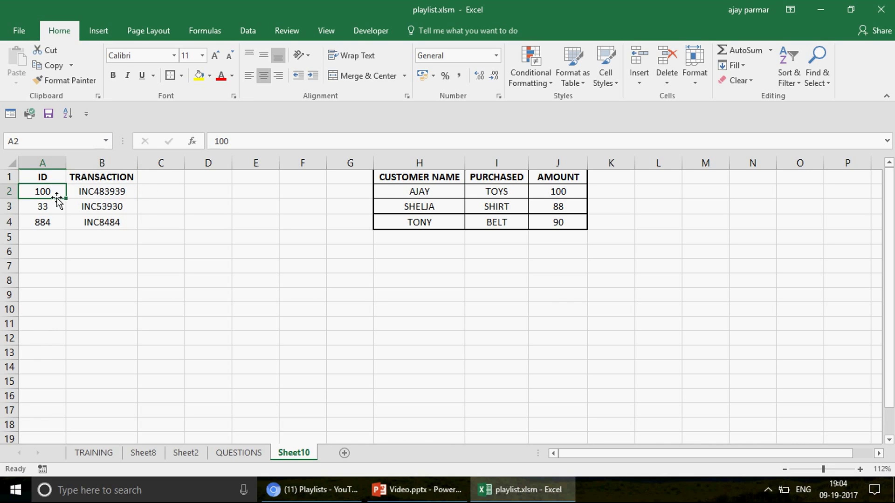
# - Open the data form for the customer table from the first customer's name in H2
pyautogui.click(392, 197)
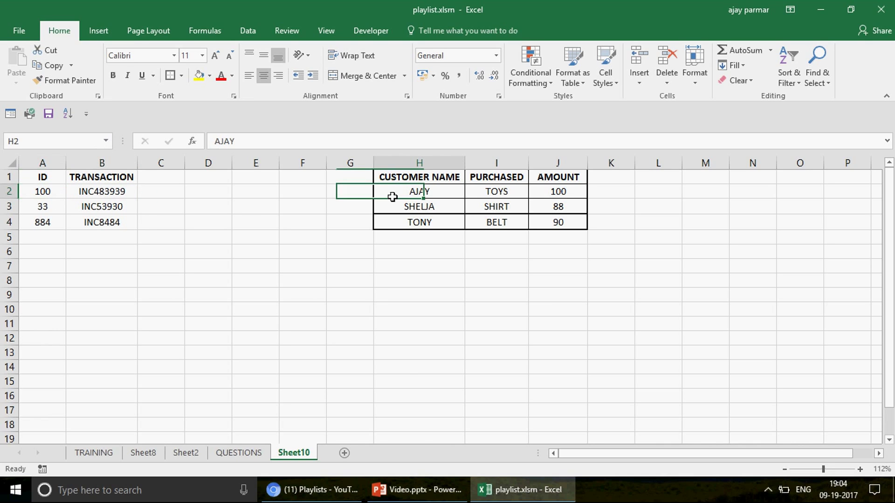
pyautogui.click(10, 114)
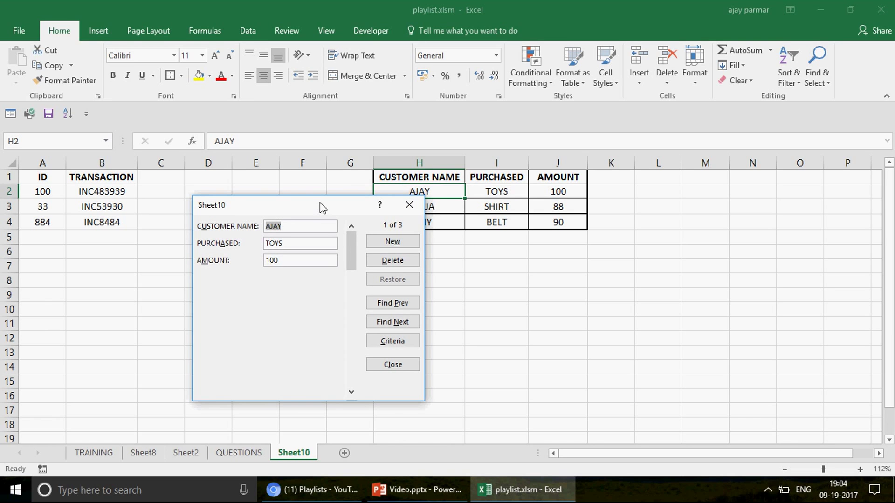
# - Browse through the customer table's records in the data form up to the last one, and close the form
pyautogui.click(408, 304)
pyautogui.click(402, 324)
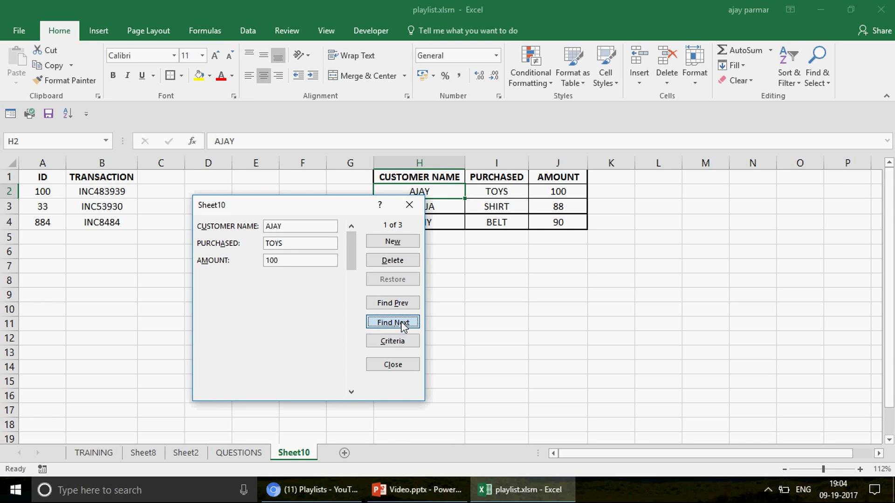
pyautogui.click(402, 323)
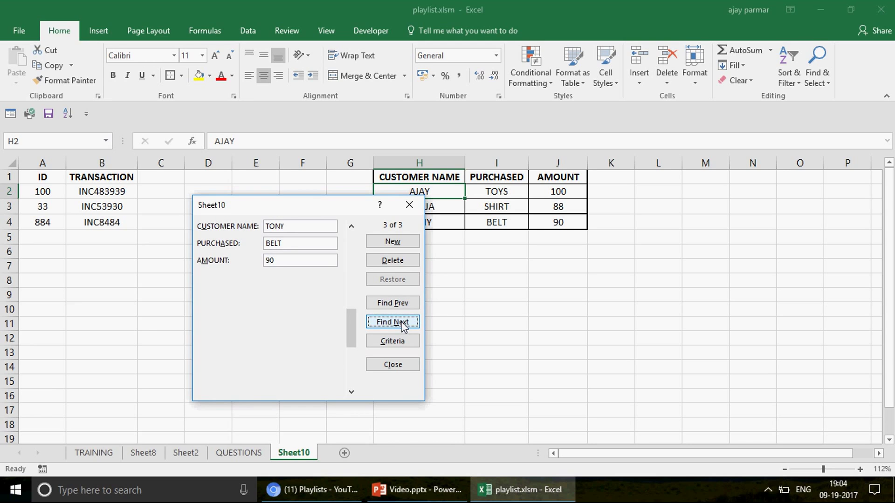
pyautogui.click(393, 366)
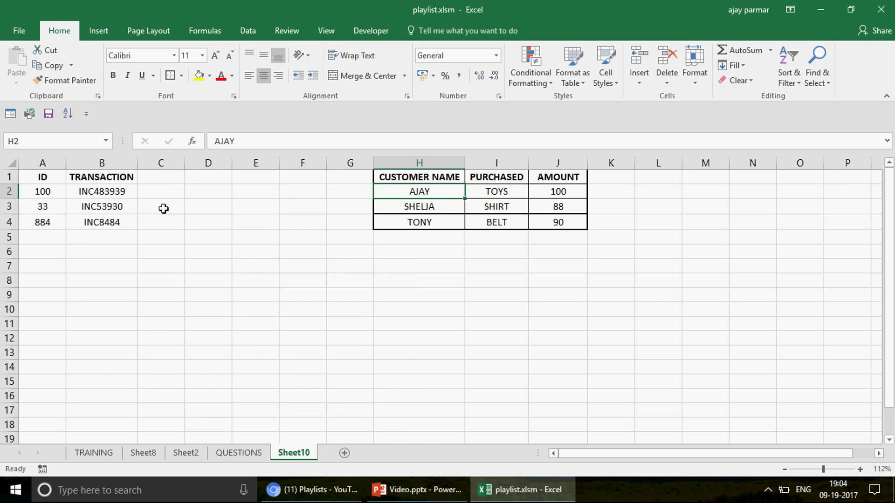
# - Open the data form for the ID and TRANSACTION table from A1, browse its records to a blank new record, and close it
pyautogui.click(44, 178)
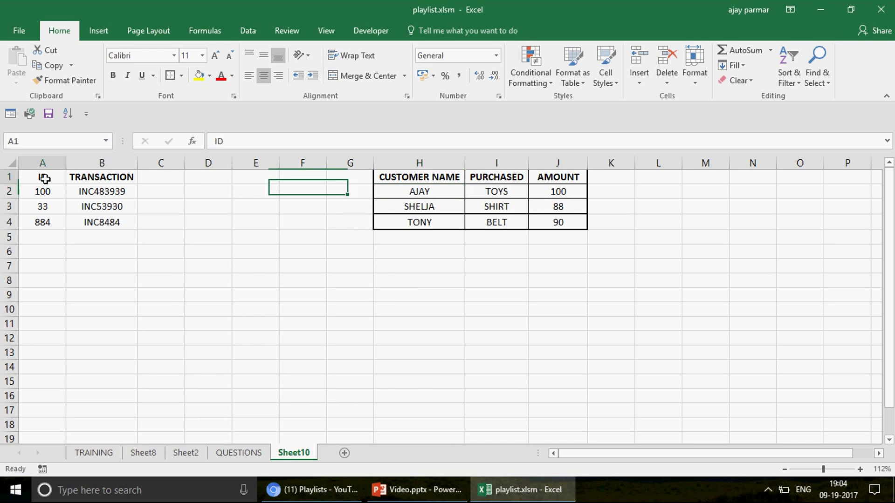
pyautogui.click(11, 116)
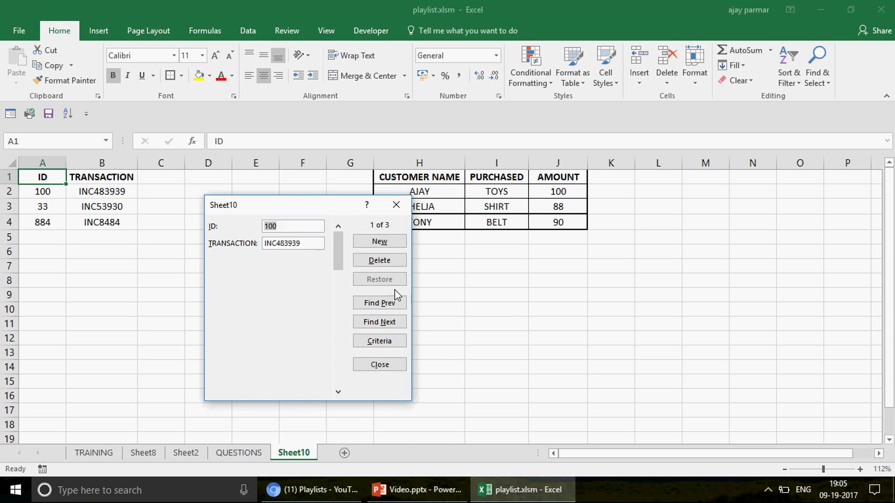
pyautogui.click(389, 326)
pyautogui.click(390, 325)
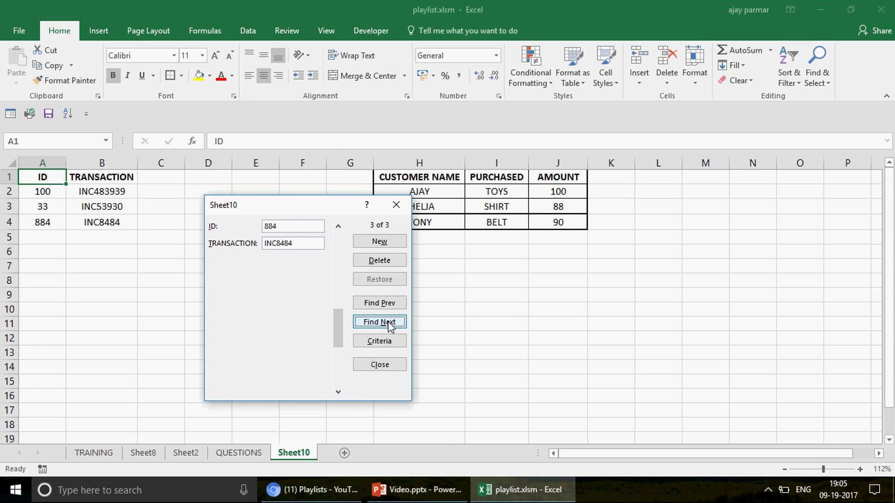
pyautogui.click(390, 242)
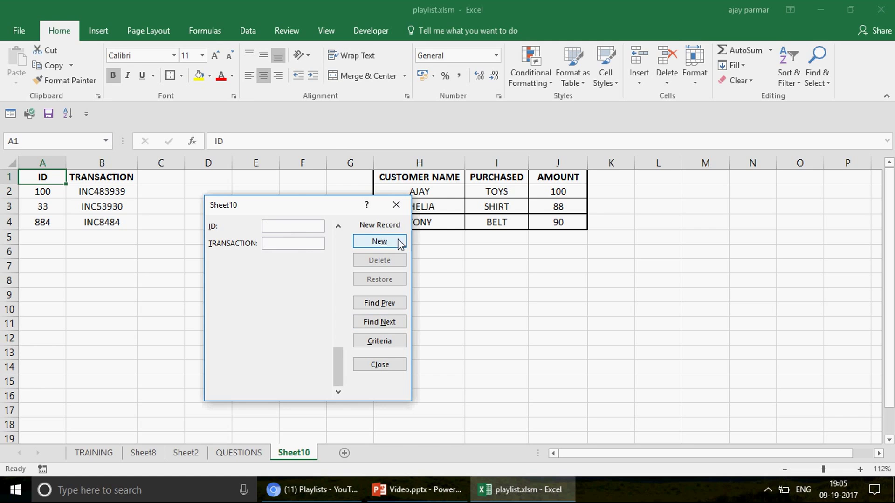
pyautogui.click(400, 211)
# - Try to open the data form from the empty cell D10 outside both tables
pyautogui.click(313, 276)
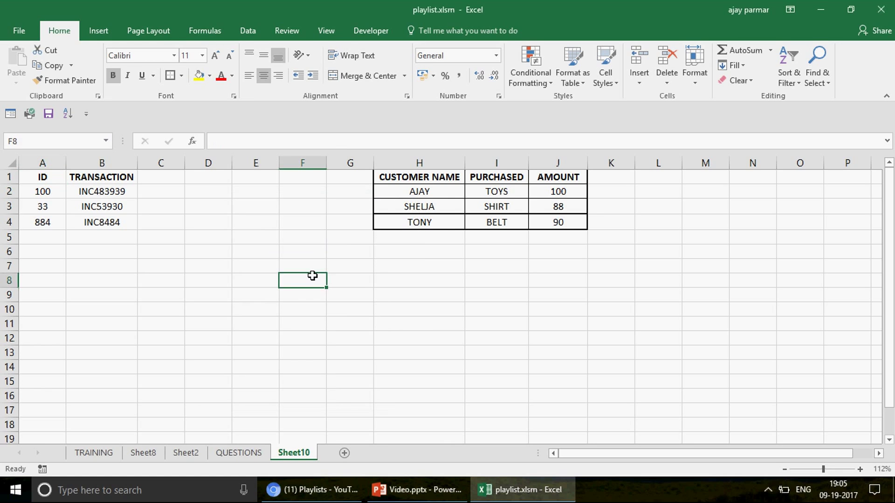
pyautogui.click(195, 304)
pyautogui.click(6, 117)
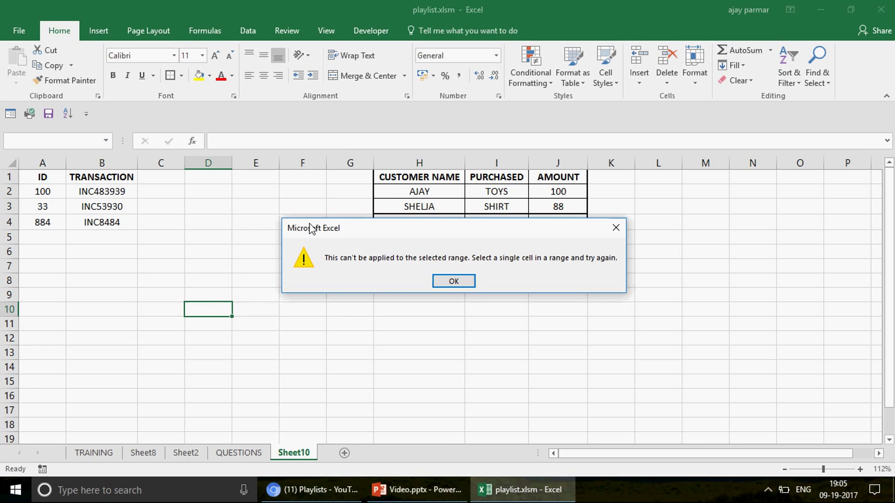
pyautogui.click(455, 282)
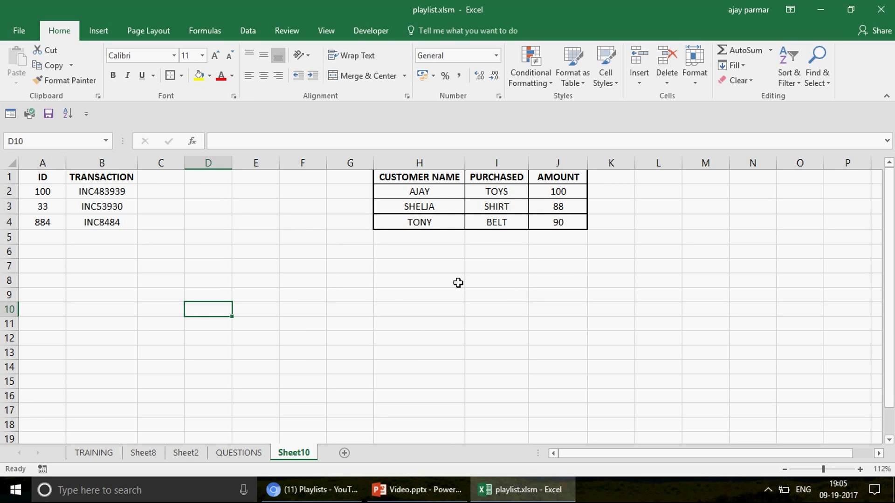
# - Remove the Save, Quick Print and Sort Ascending commands from the Quick Access Toolbar
pyautogui.click(86, 114)
pyautogui.click(91, 197)
pyautogui.click(67, 114)
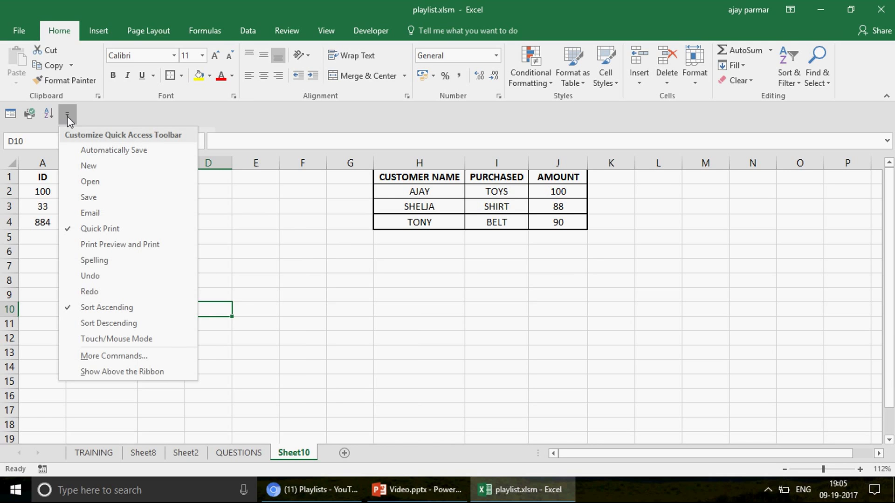
pyautogui.click(61, 219)
pyautogui.click(69, 226)
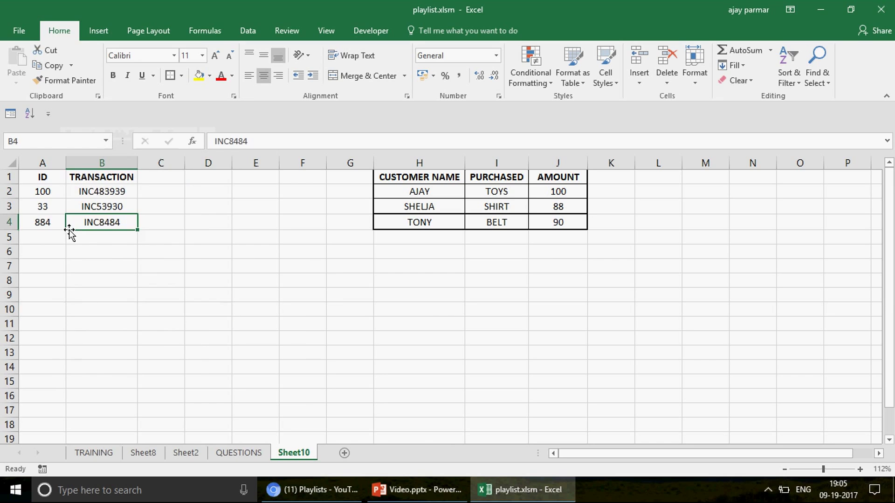
pyautogui.click(48, 114)
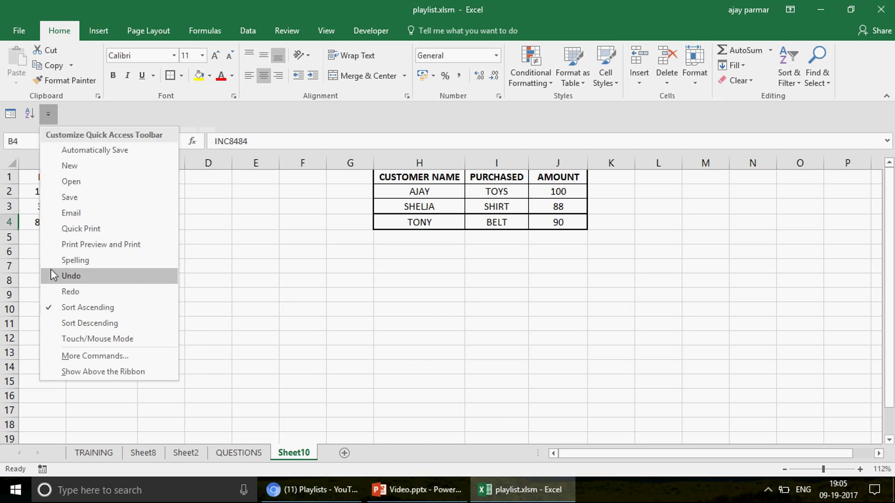
pyautogui.click(51, 307)
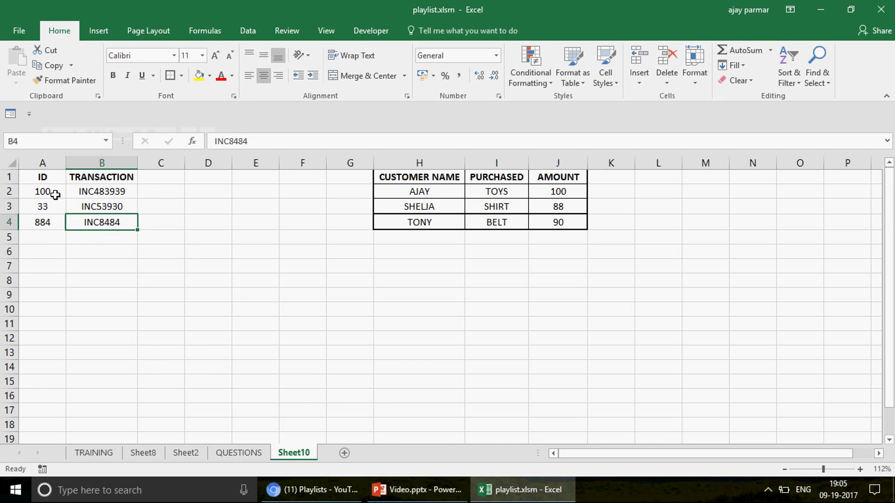
pyautogui.click(55, 195)
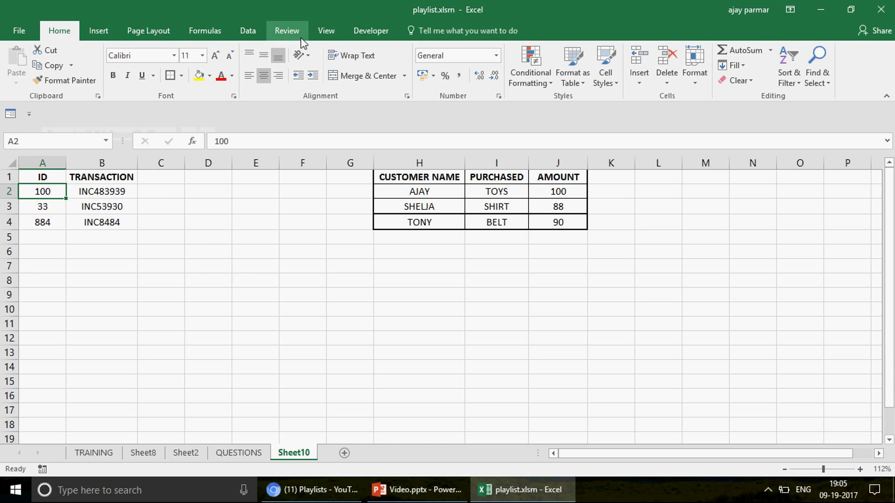
# - Remove the Form command from the Quick Access Toolbar through the Excel options
pyautogui.click(238, 254)
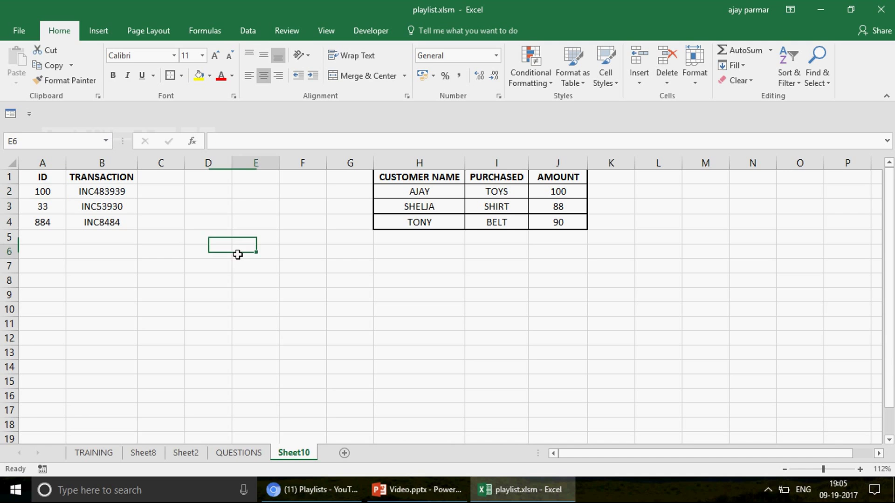
pyautogui.hotkey('alt', 'f')
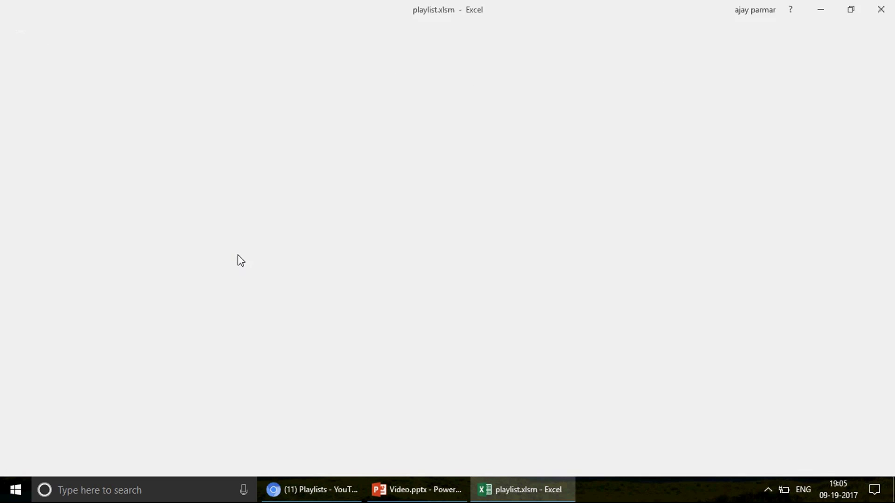
pyautogui.press('t')
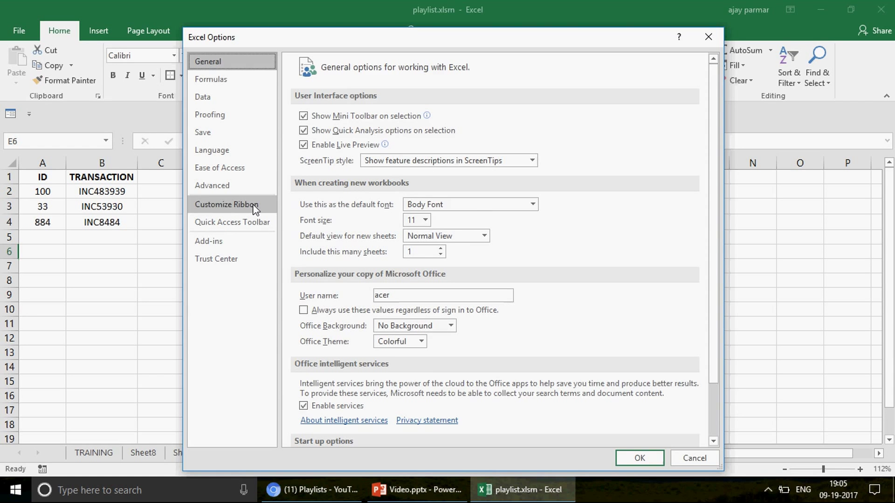
pyautogui.click(232, 222)
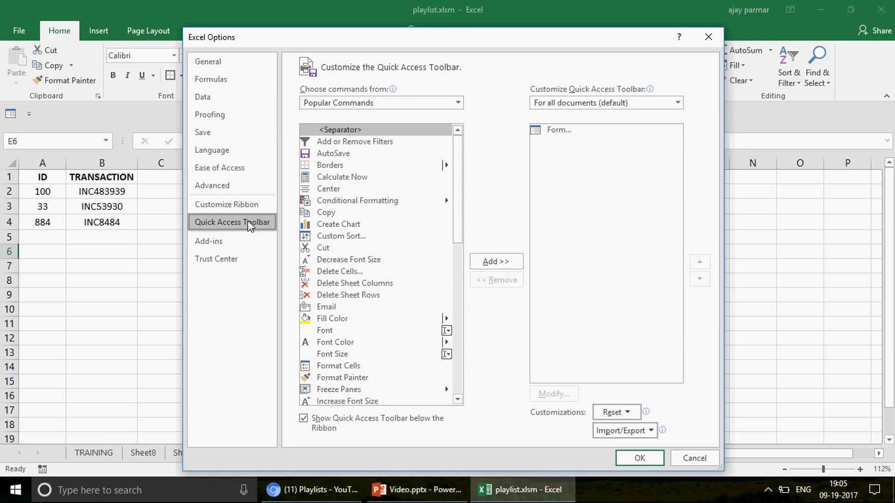
pyautogui.click(548, 134)
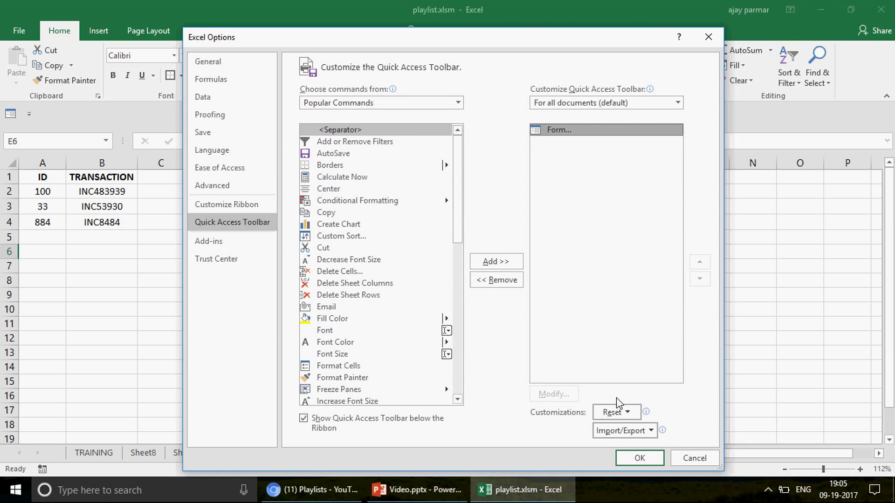
pyautogui.click(498, 281)
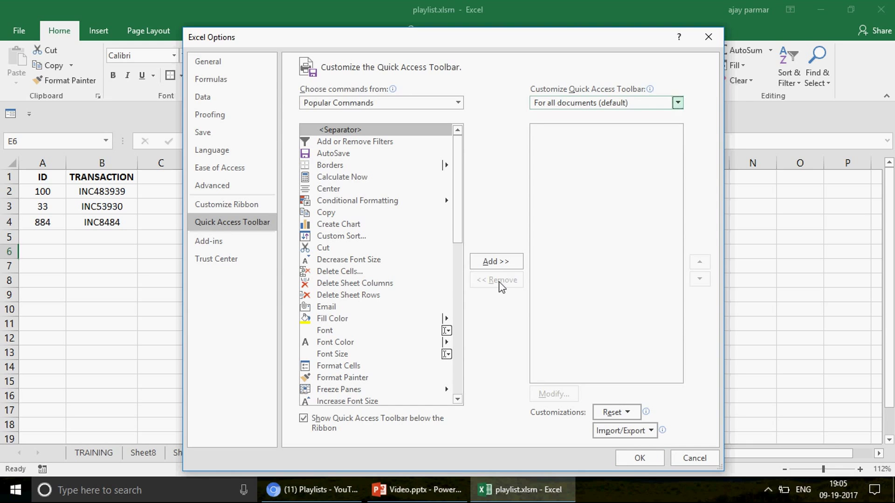
# - List all commands in the ribbon customization options and select the Form command
pyautogui.click(244, 206)
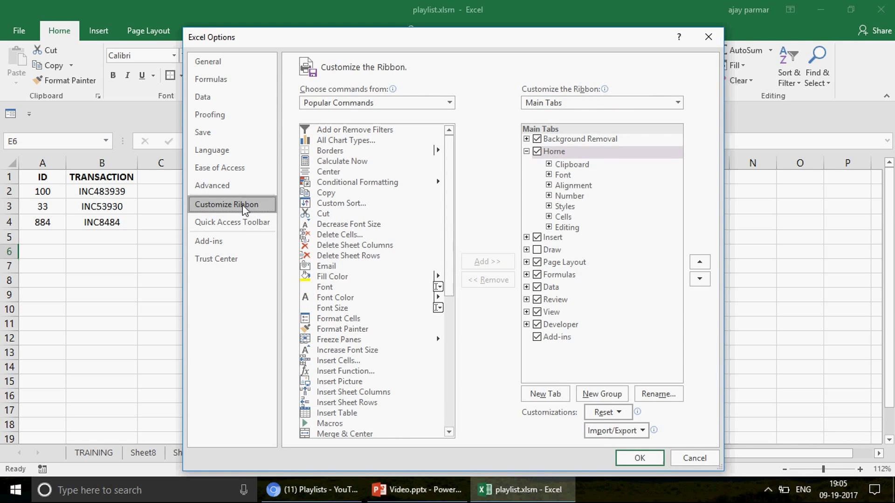
pyautogui.click(450, 103)
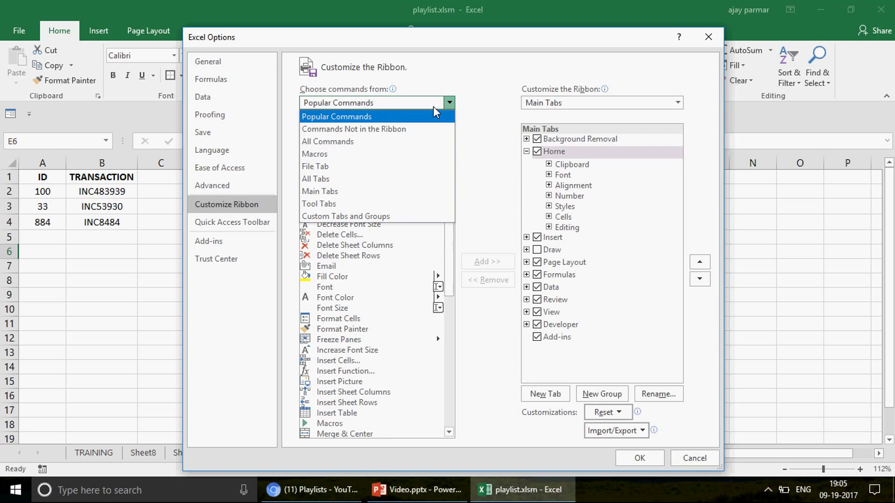
pyautogui.click(349, 142)
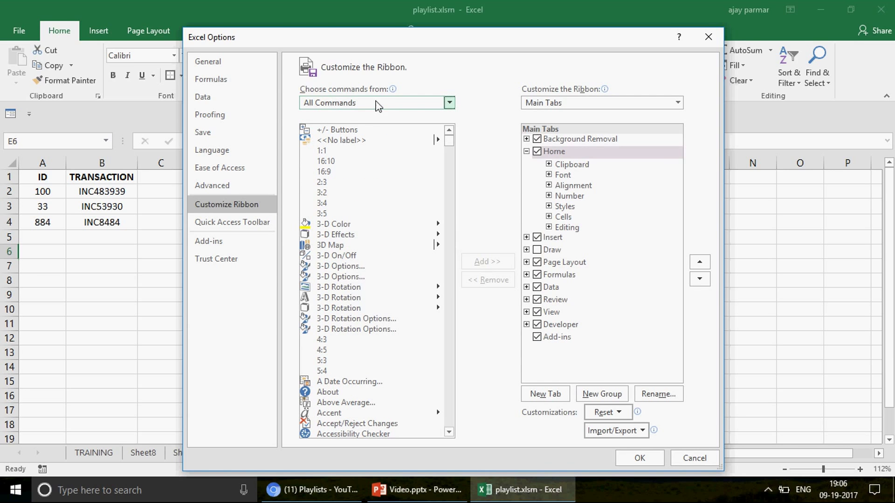
pyautogui.click(347, 298)
pyautogui.press('f')
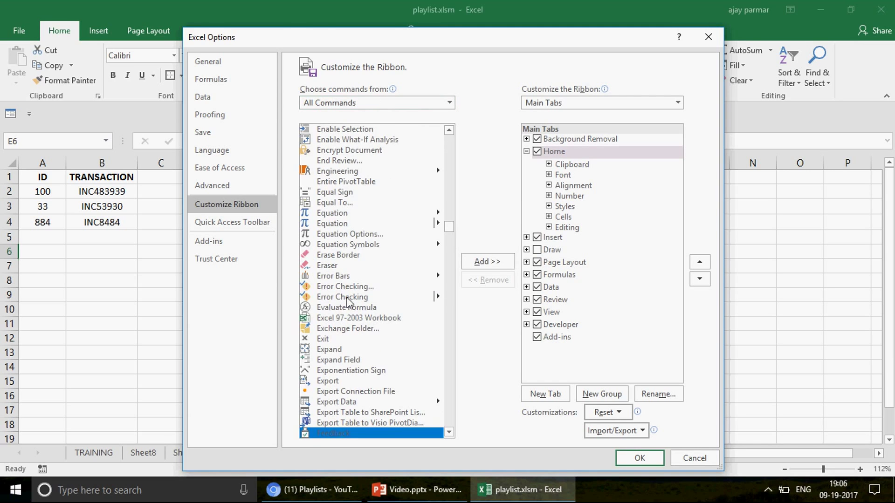
pyautogui.doubleClick(449, 432)
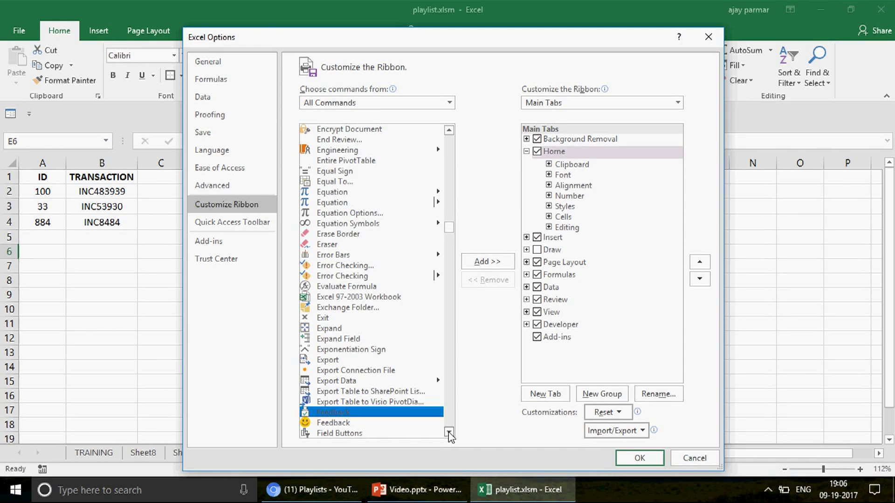
pyautogui.click(449, 434)
pyautogui.click(449, 434)
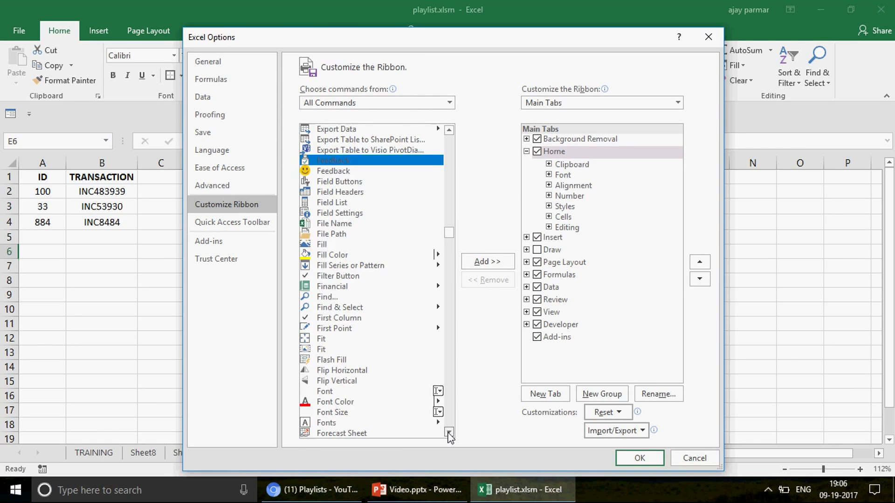
pyautogui.click(449, 434)
pyautogui.click(449, 433)
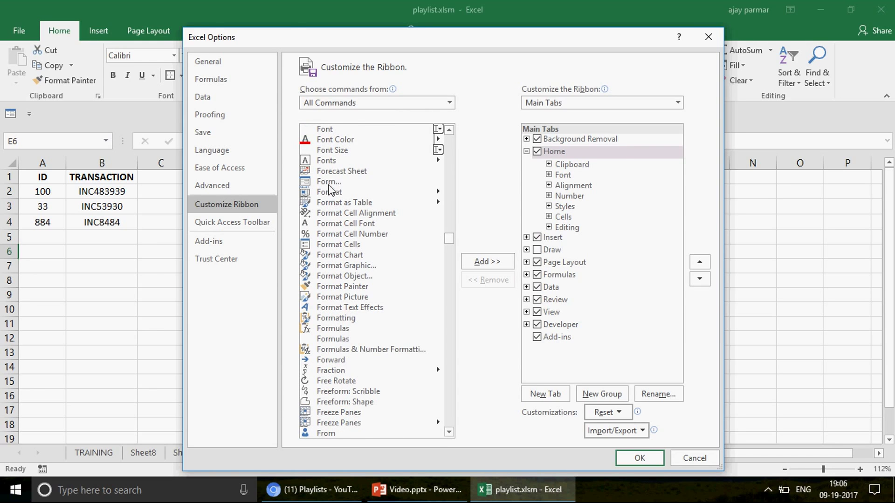
pyautogui.click(381, 181)
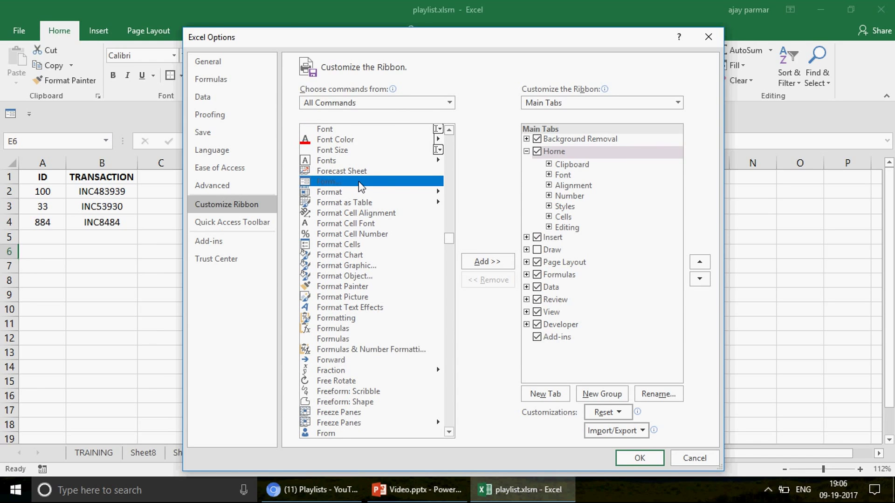
# - Create a custom ribbon tab after Home, add the Form command to its new group, and apply the options
pyautogui.click(555, 396)
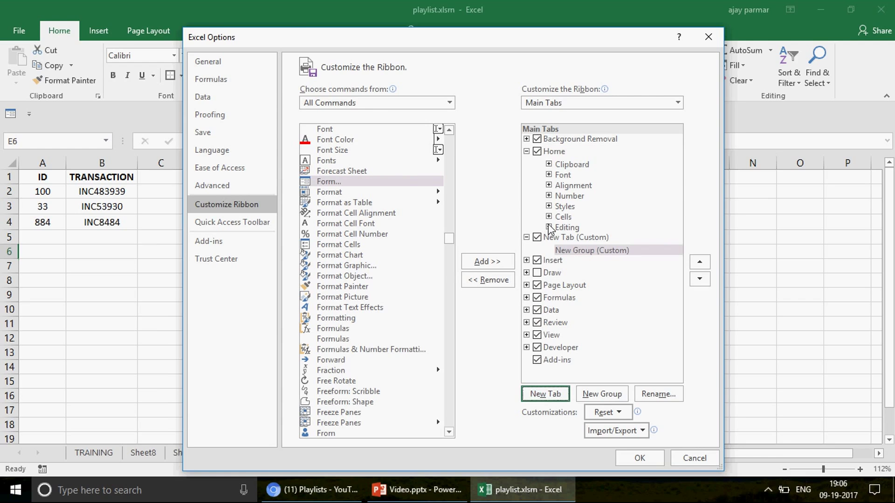
pyautogui.click(557, 240)
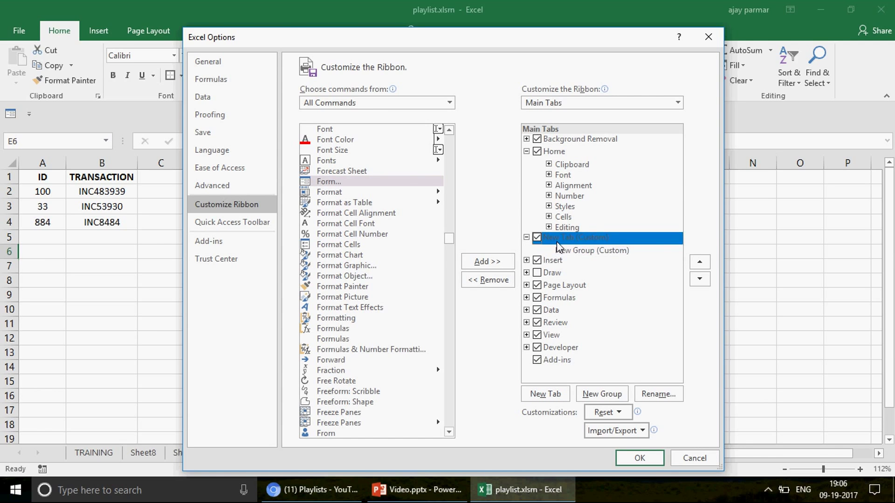
pyautogui.click(564, 251)
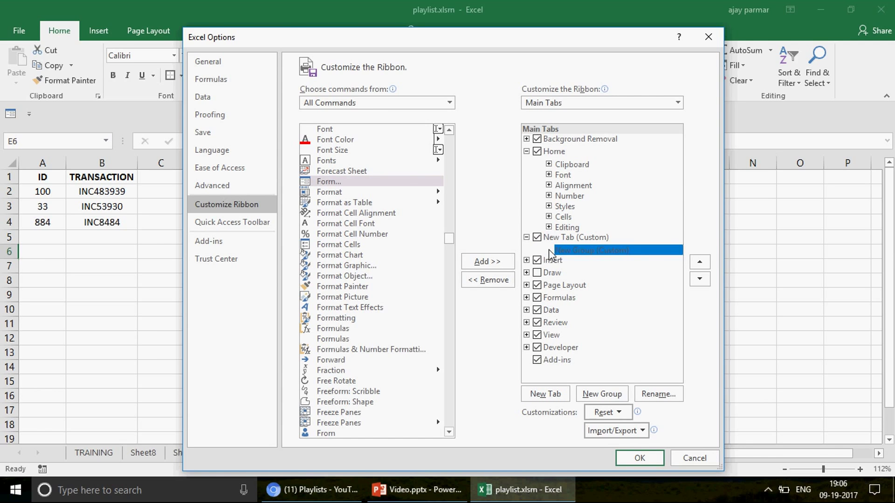
pyautogui.click(329, 183)
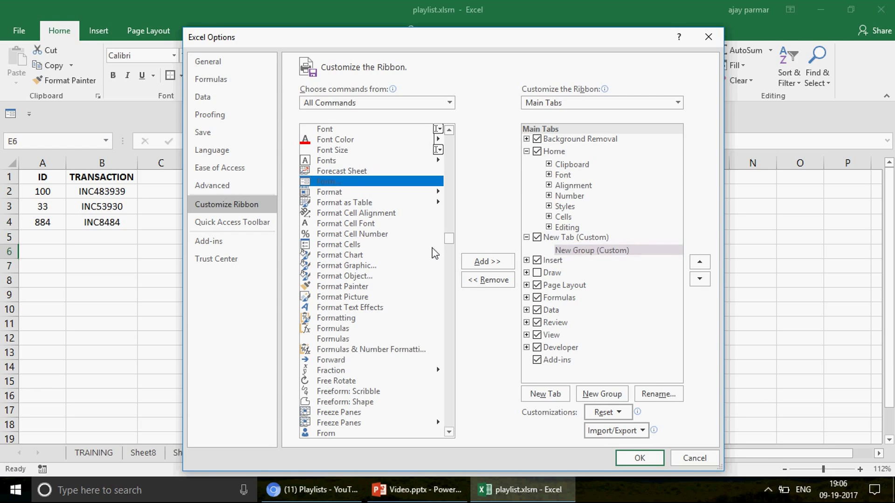
pyautogui.click(487, 262)
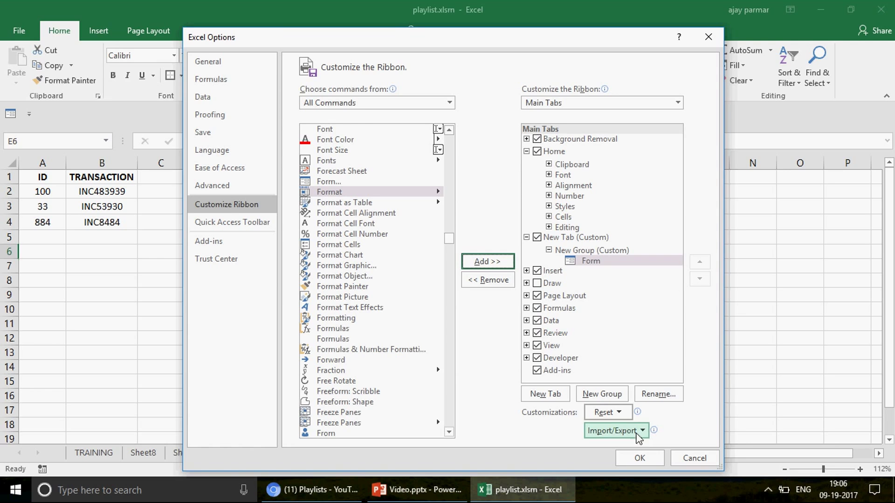
pyautogui.click(640, 459)
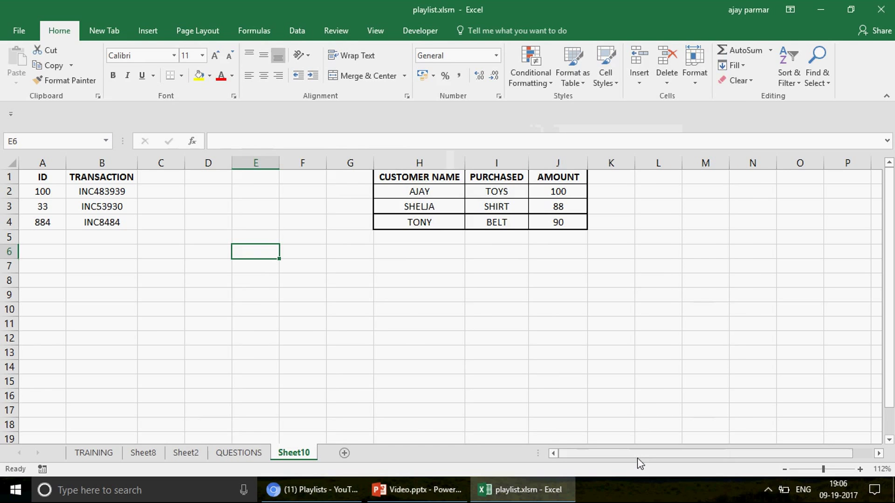
# - Open the data form for the customer table from the custom ribbon tab, browse its records through the last one, and close the form
pyautogui.click(105, 31)
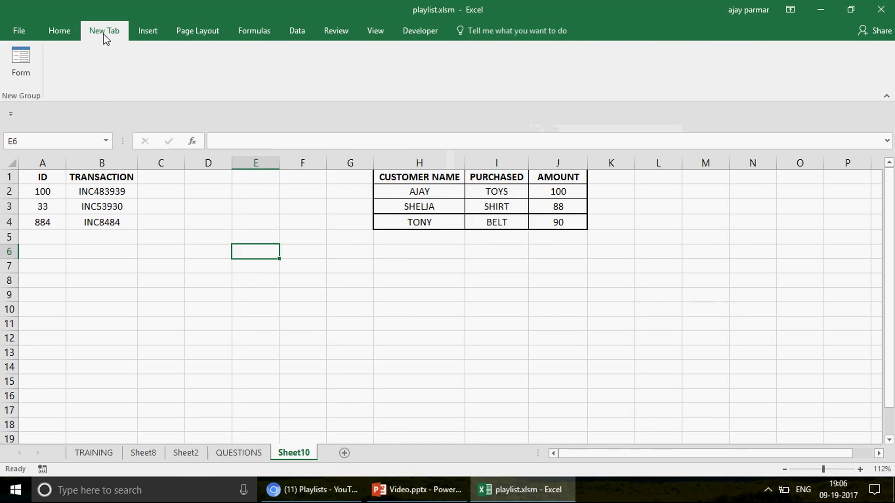
pyautogui.click(417, 188)
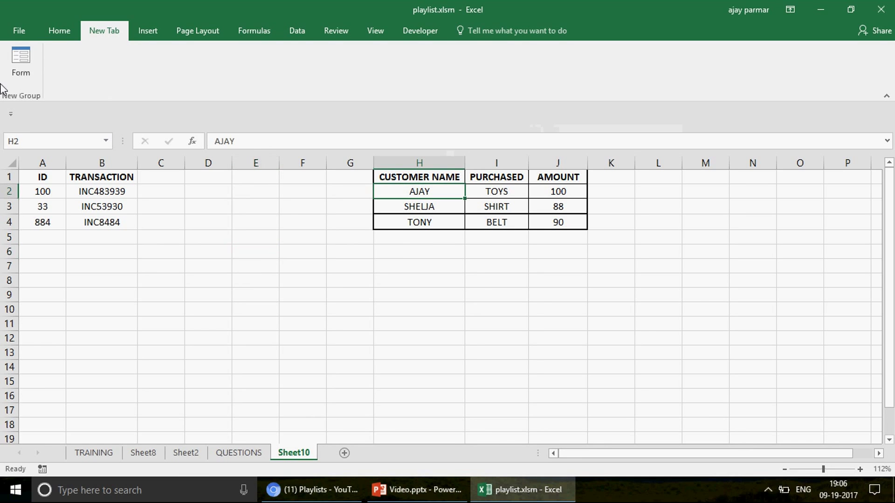
pyautogui.click(25, 61)
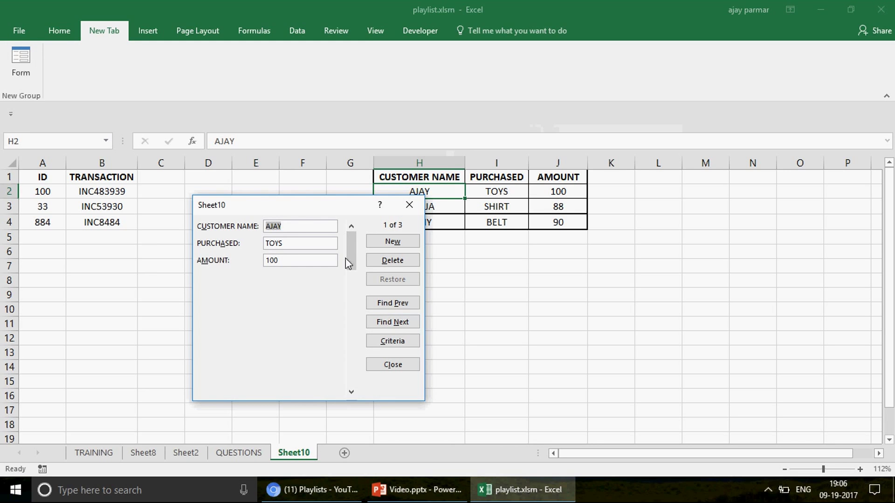
pyautogui.click(404, 328)
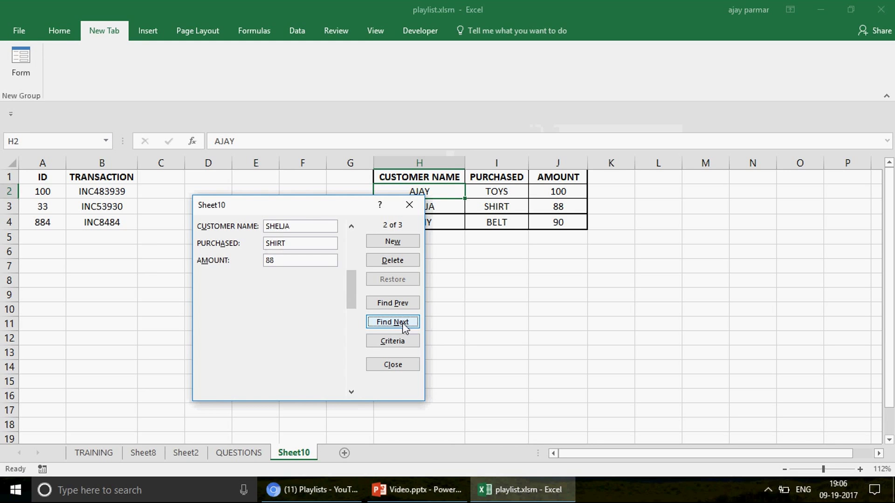
pyautogui.click(404, 329)
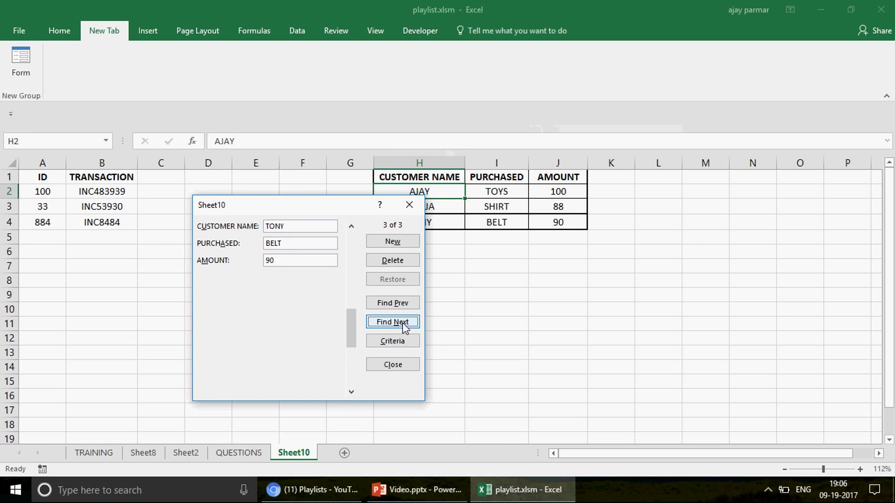
pyautogui.click(410, 205)
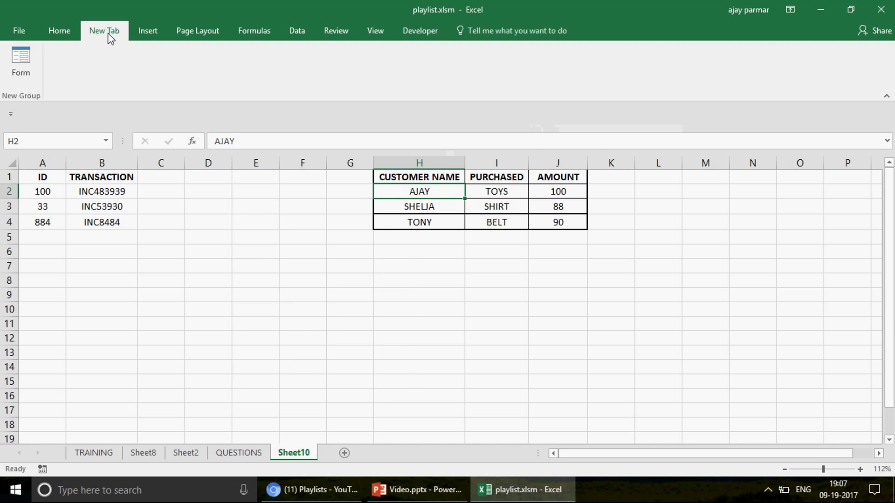
# - Remove the custom New Group and then the custom New Tab in the ribbon customization options
pyautogui.click(24, 30)
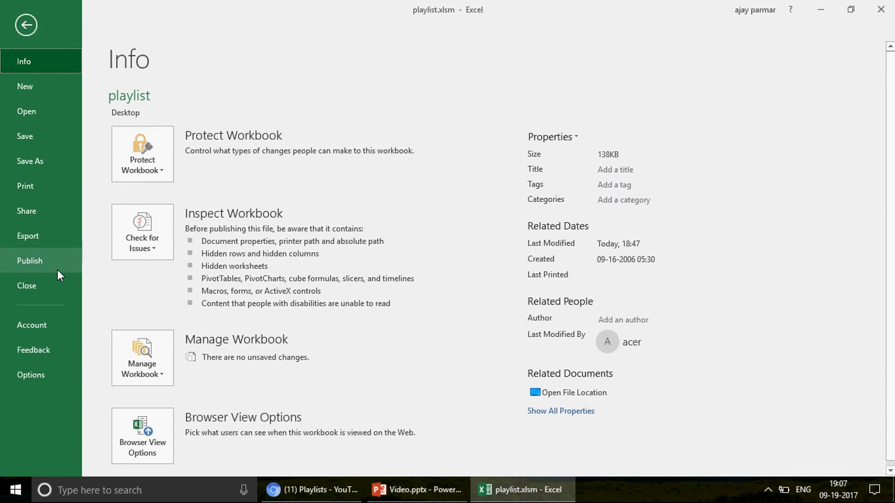
pyautogui.click(28, 375)
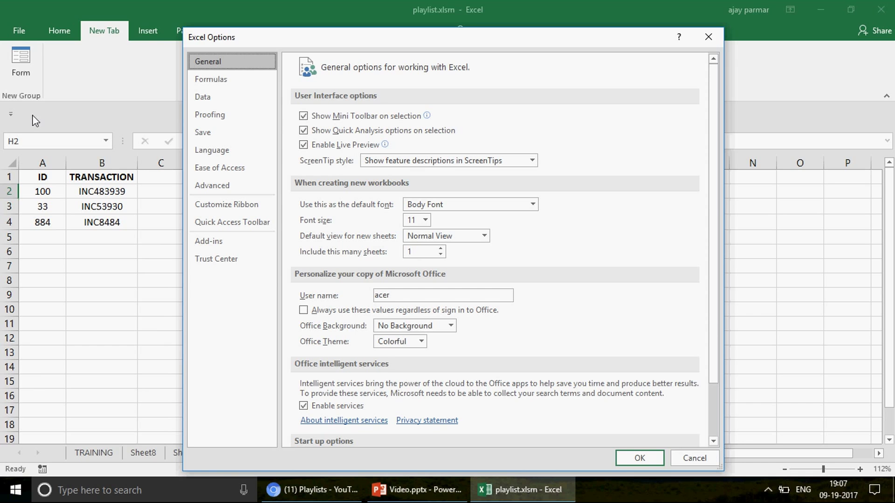
pyautogui.click(225, 206)
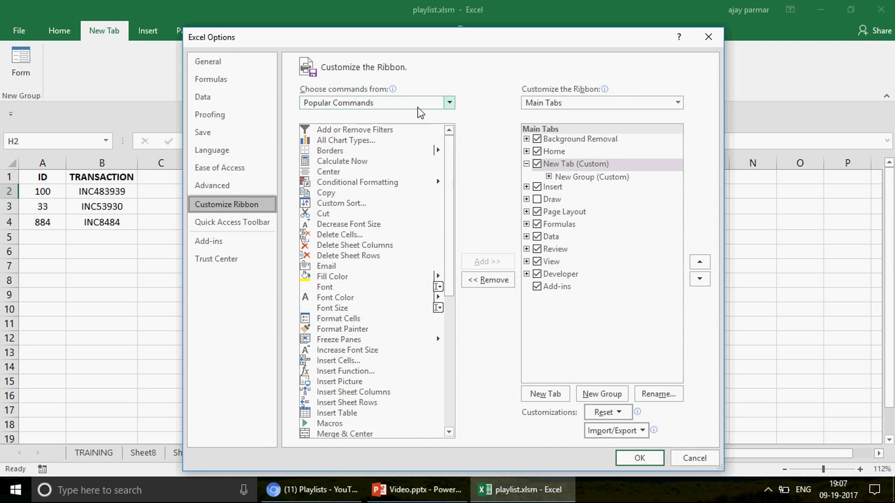
pyautogui.click(448, 105)
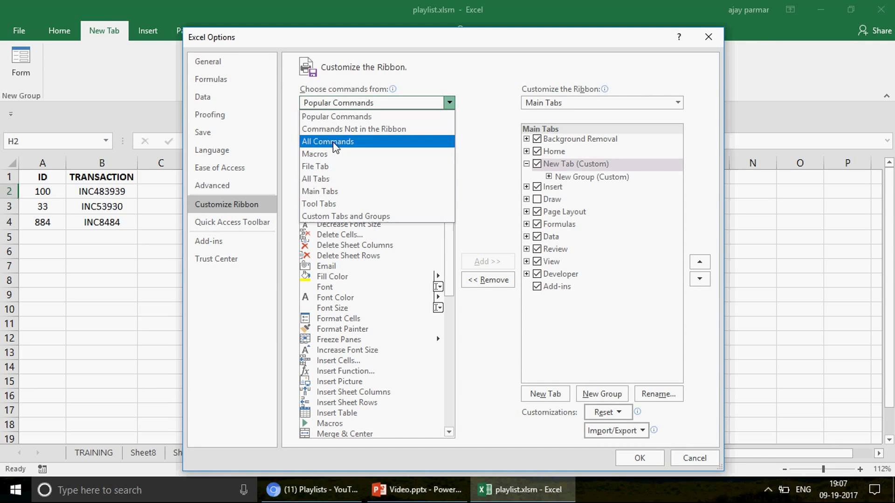
pyautogui.click(259, 203)
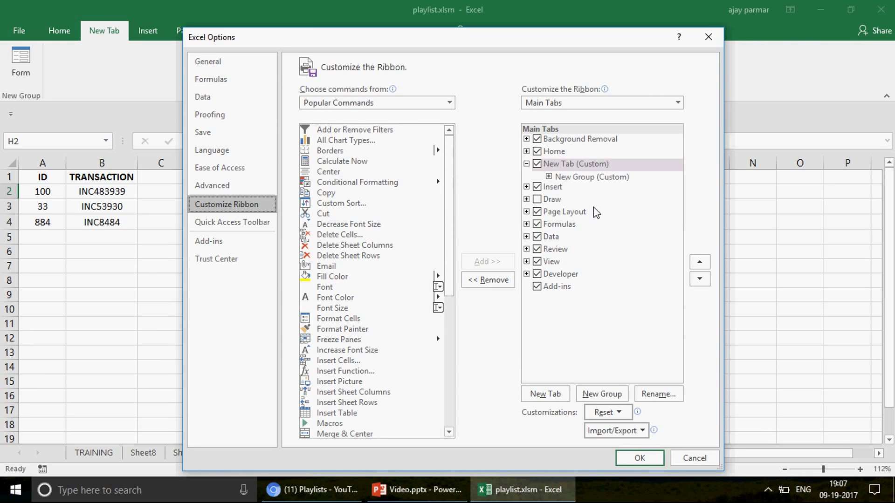
pyautogui.click(590, 178)
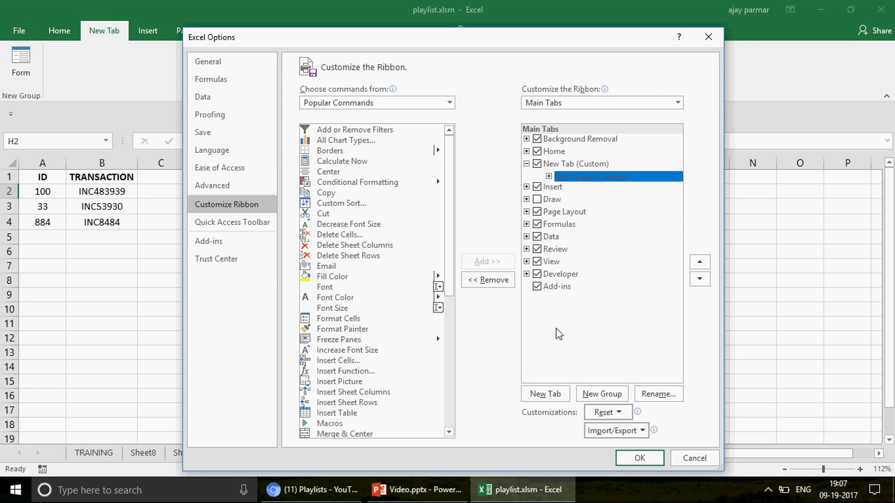
pyautogui.click(495, 289)
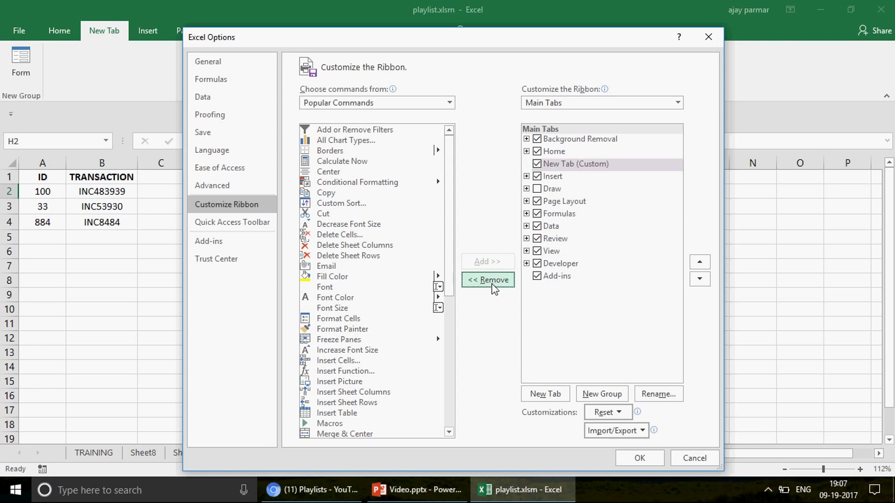
pyautogui.click(583, 164)
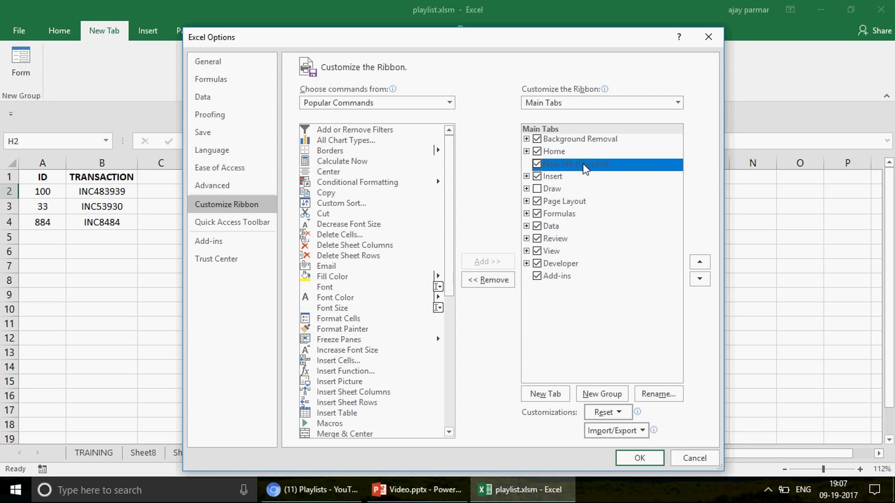
pyautogui.click(495, 281)
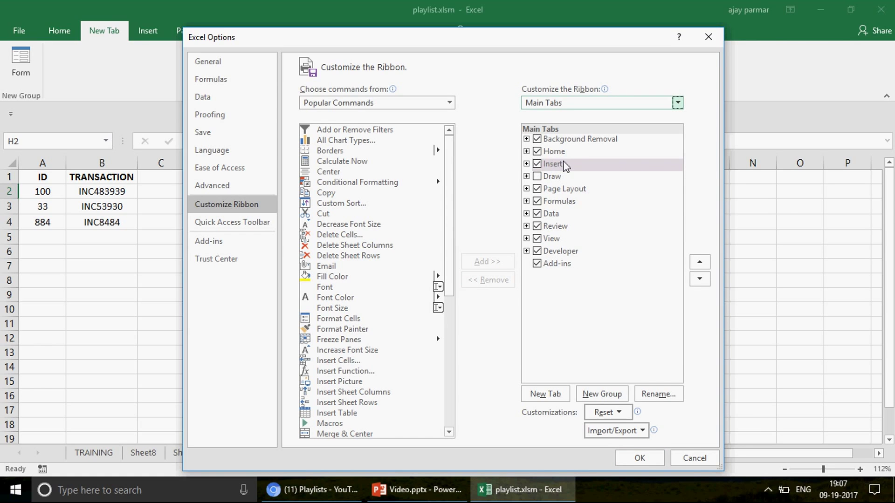
# - Show all commands in the Quick Access Toolbar customization options
pyautogui.click(245, 222)
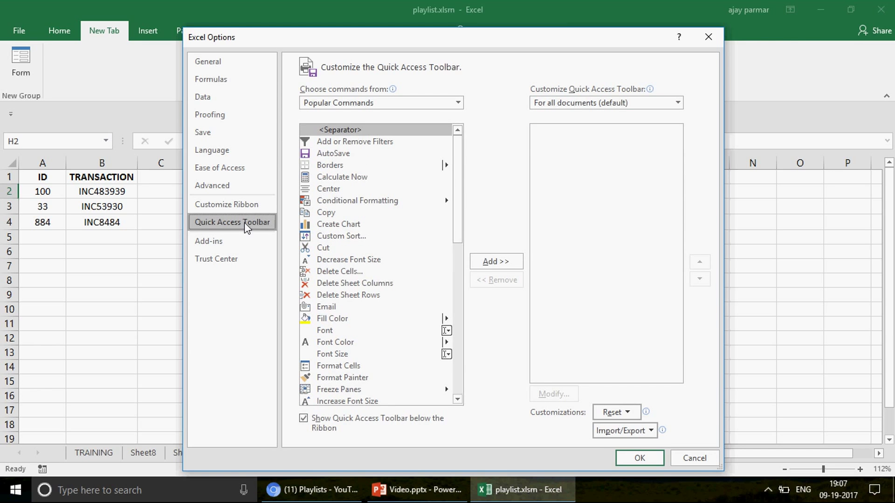
pyautogui.click(458, 103)
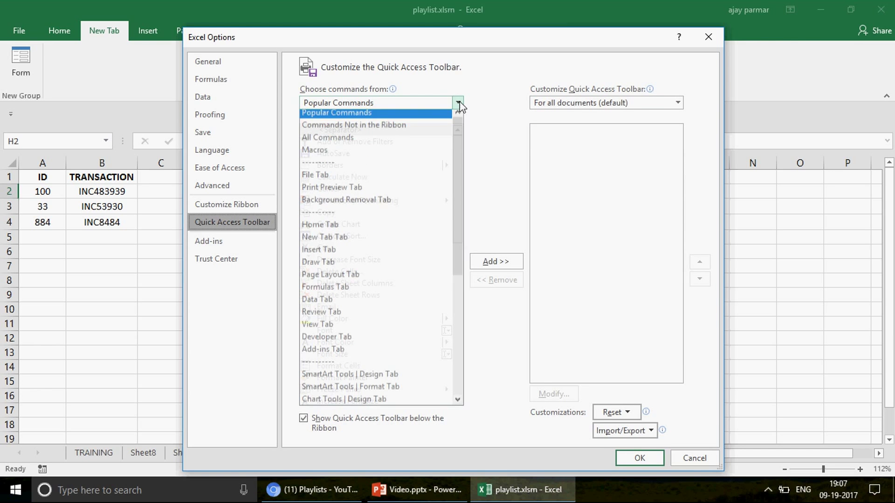
pyautogui.click(367, 143)
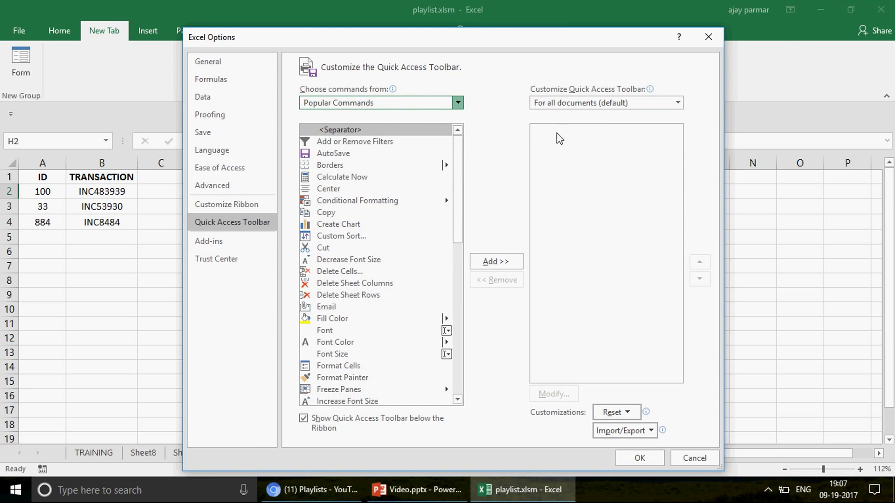
pyautogui.press('Down')
pyautogui.press('Down')
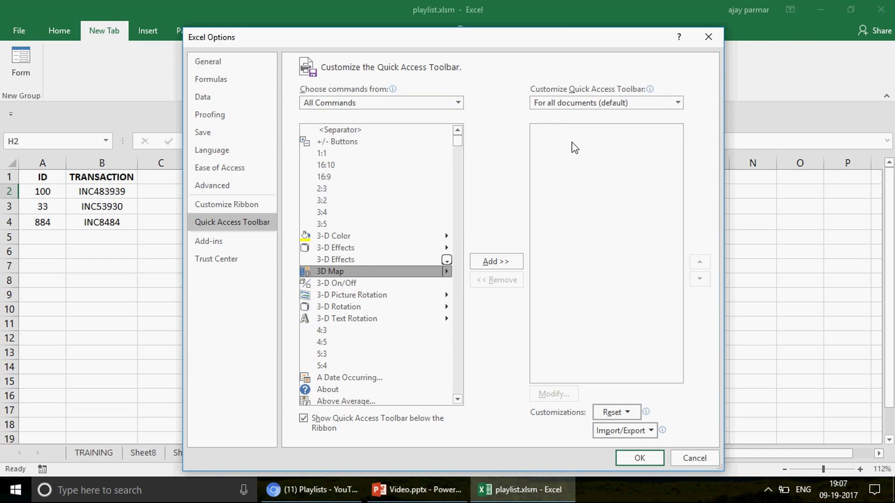
# - Switch the Quick Access Toolbar customization from all documents to playlist.xlsm, select the 3-D Picture Rotation command, and discard the option changes
pyautogui.click(677, 103)
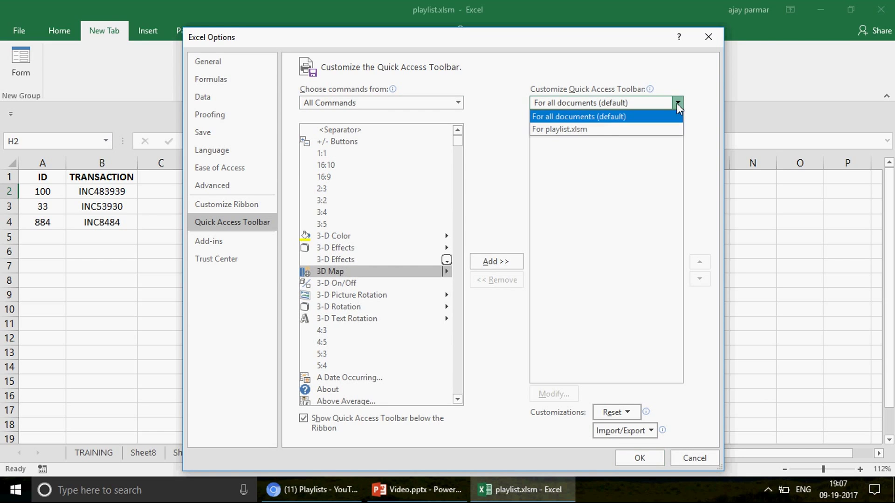
pyautogui.click(606, 117)
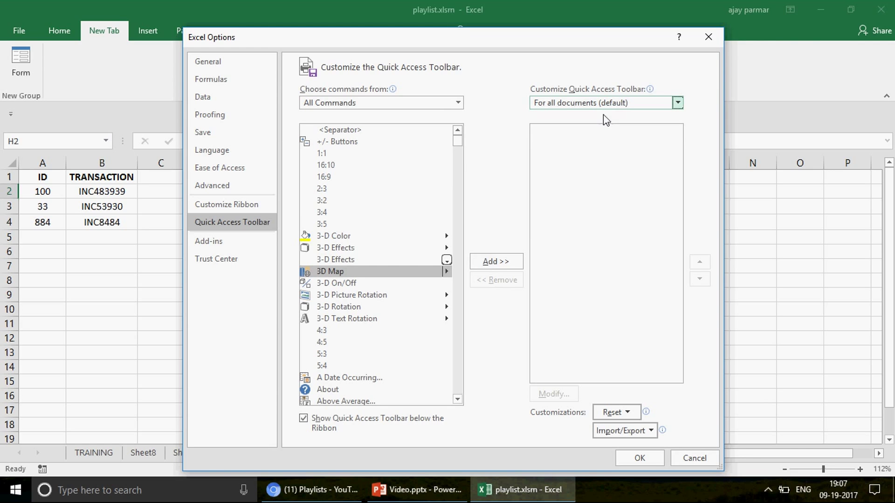
pyautogui.click(678, 104)
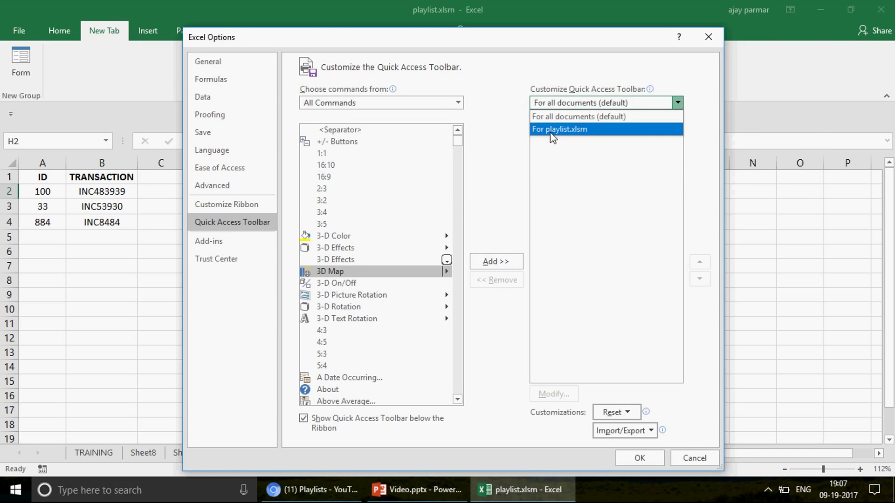
pyautogui.click(586, 134)
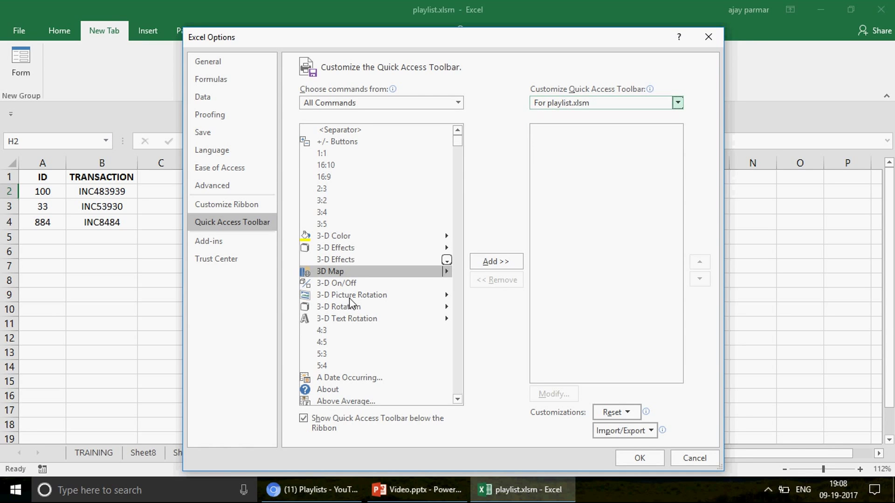
pyautogui.click(373, 294)
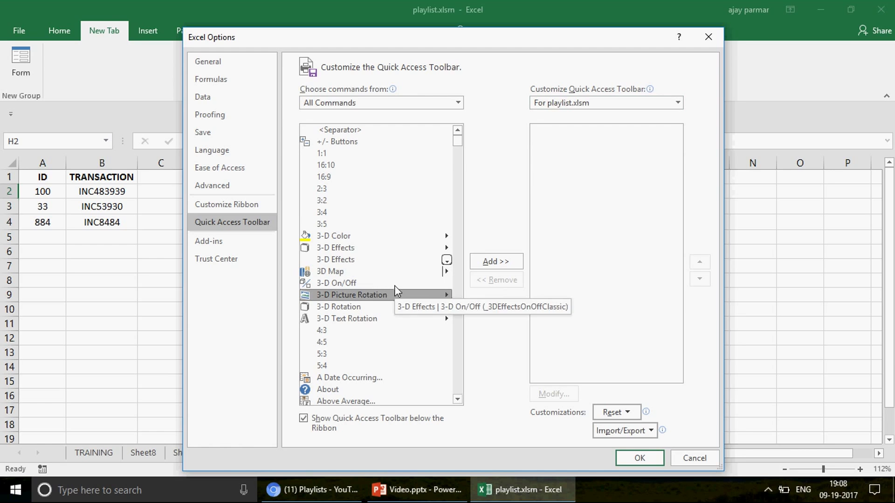
pyautogui.click(703, 463)
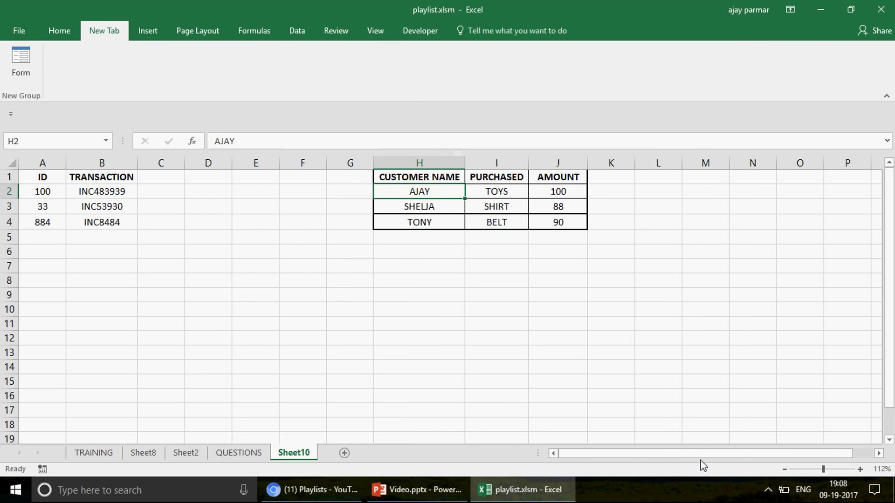
# - Select the first ID value in the ID and TRANSACTION table
pyautogui.click(252, 221)
pyautogui.click(46, 195)
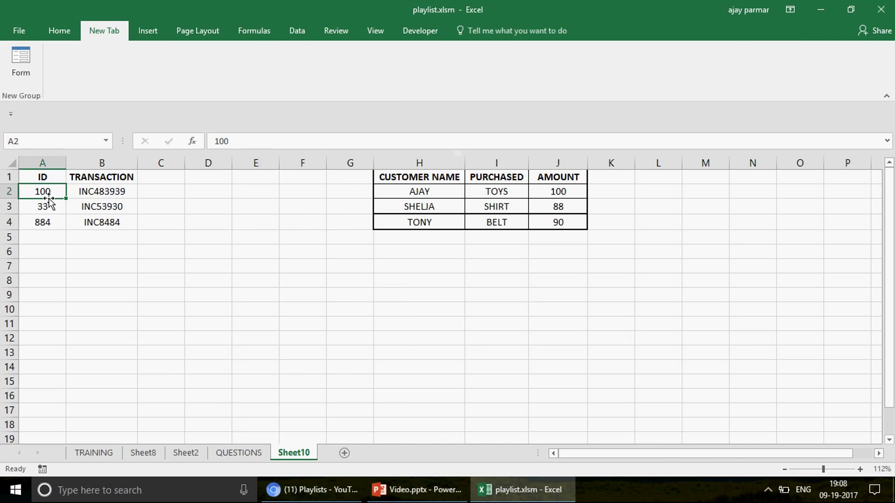